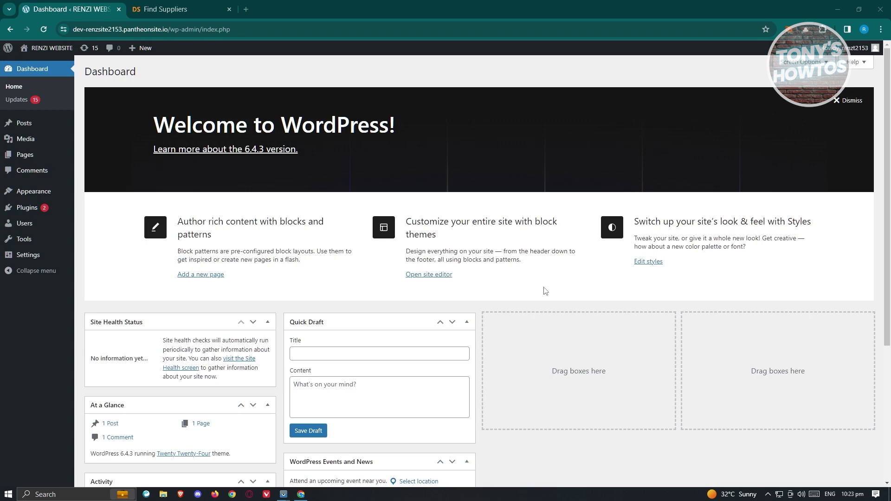
- Find the WooCommerce plugin by searching the plugin directory for "woocommerce", and install and activate it
mouse_move(24, 211)
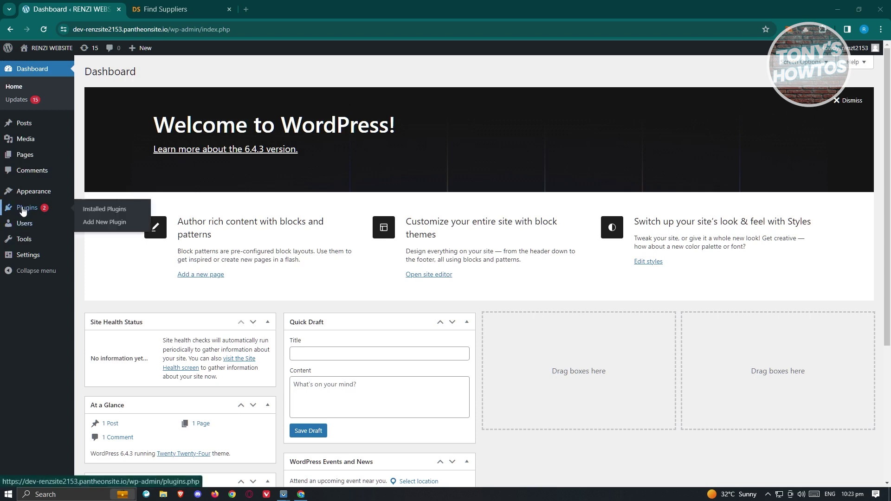
left_click(115, 227)
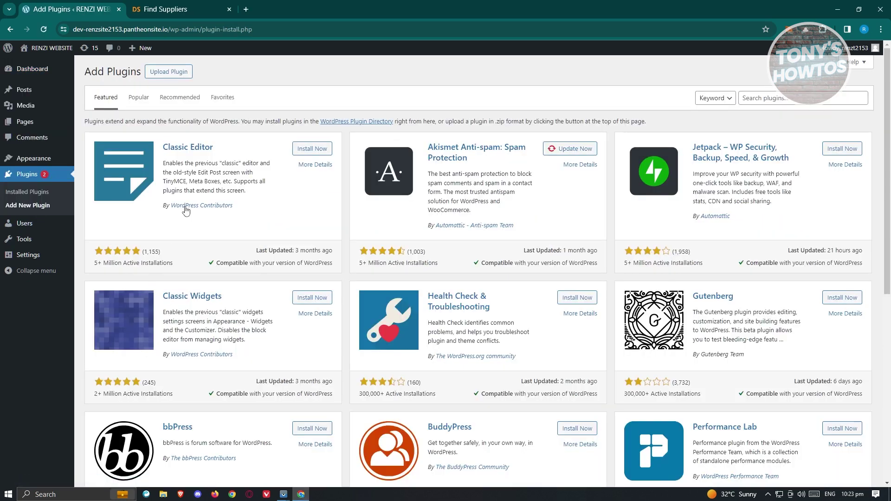
left_click(772, 97)
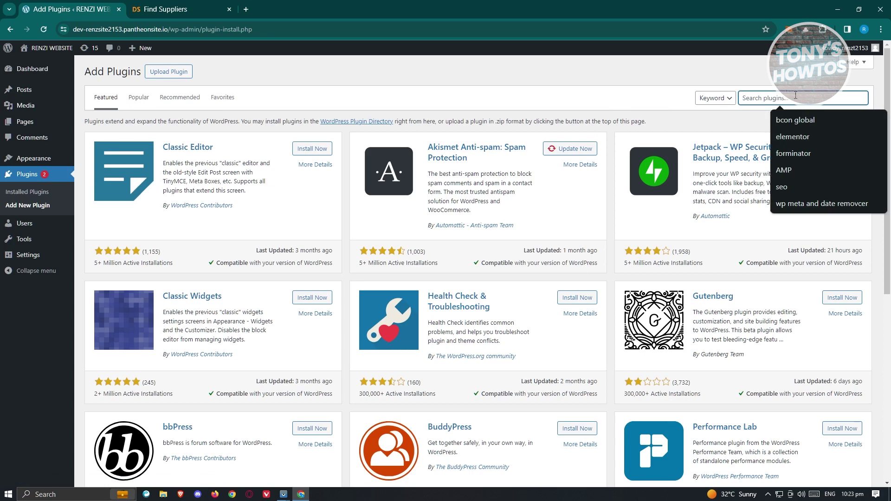
type("wooc")
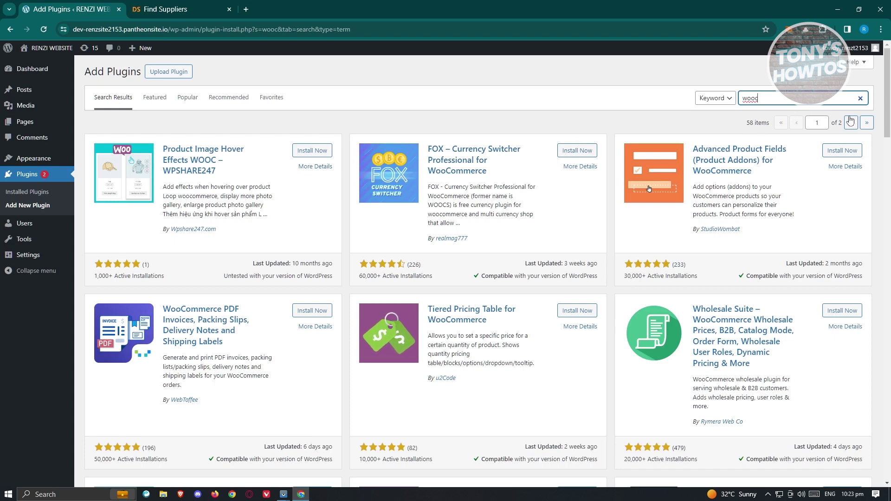
left_click(797, 102)
type("ommerce")
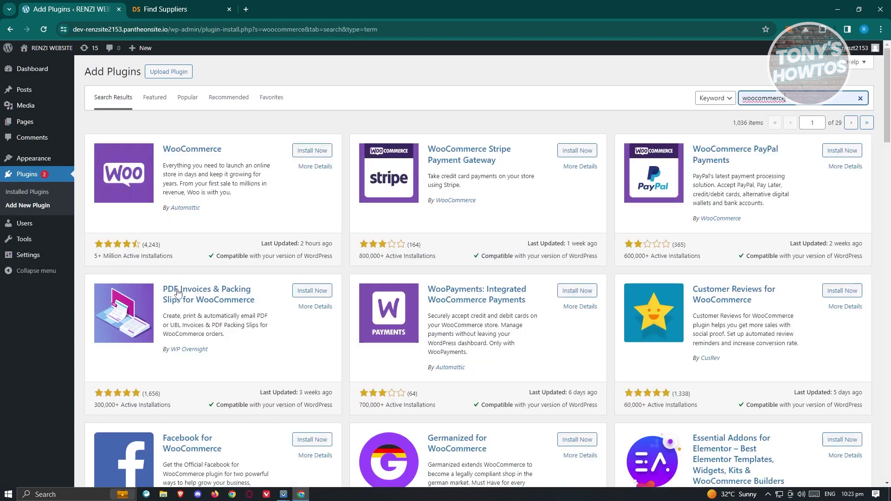
left_click(311, 151)
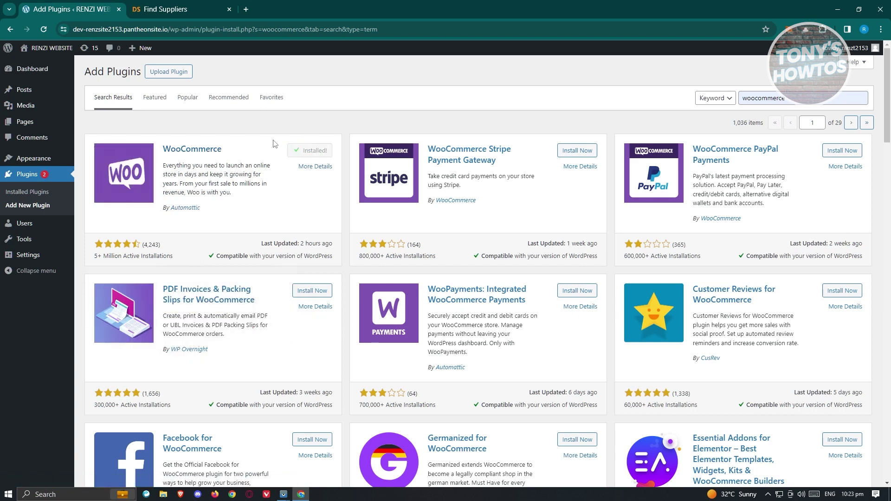
left_click(315, 150)
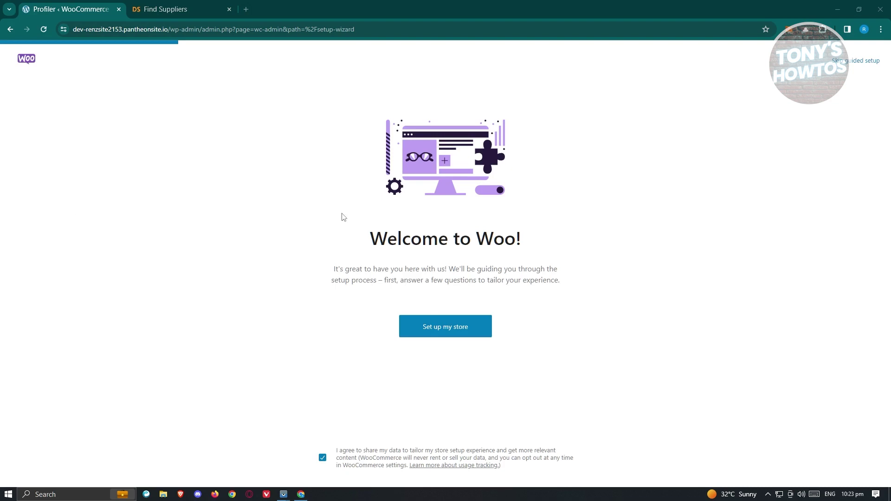
- Start the WooCommerce store setup with "I'm just starting my business" and the industry Clothing and accessories, keeping the prefilled store details
left_click(445, 335)
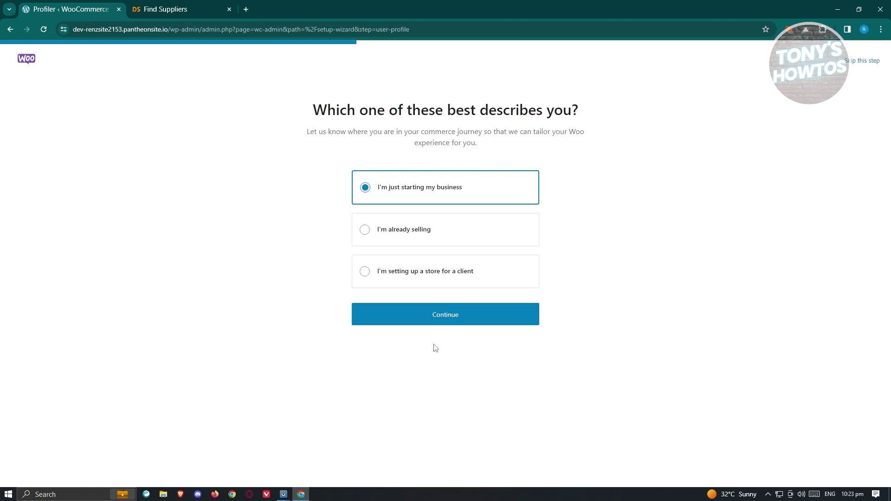
left_click(442, 322)
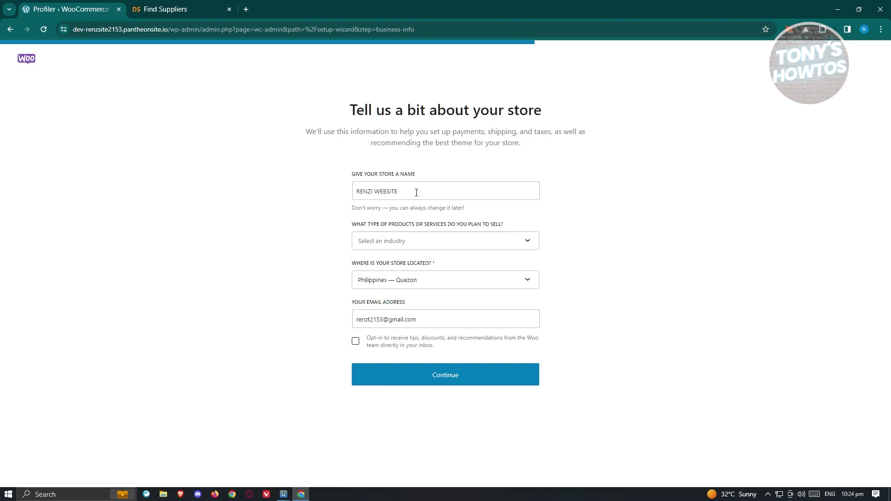
left_click(528, 244)
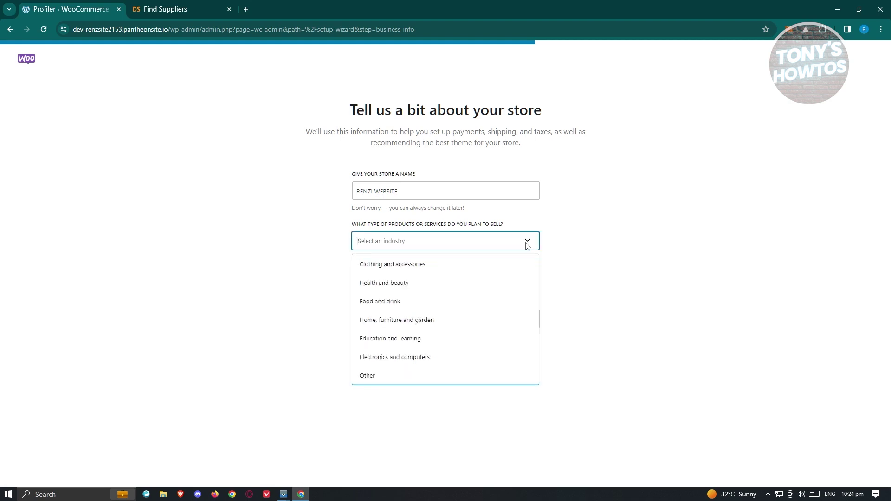
left_click(408, 271)
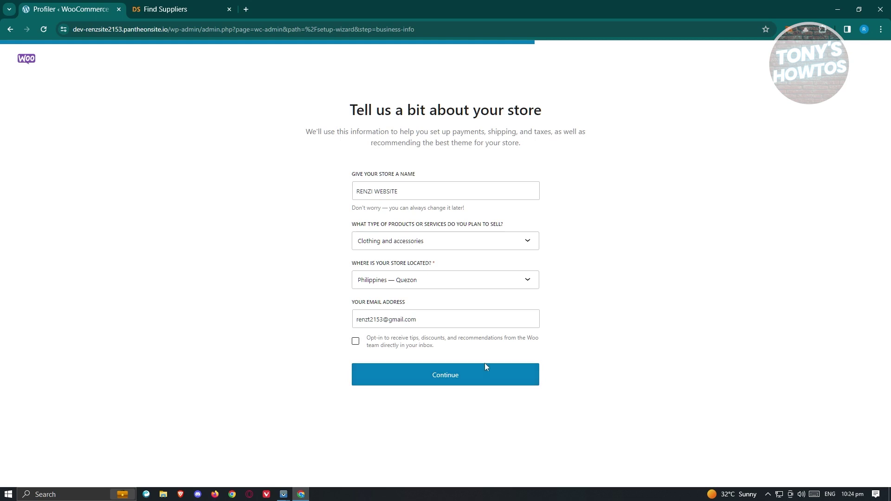
left_click(483, 384)
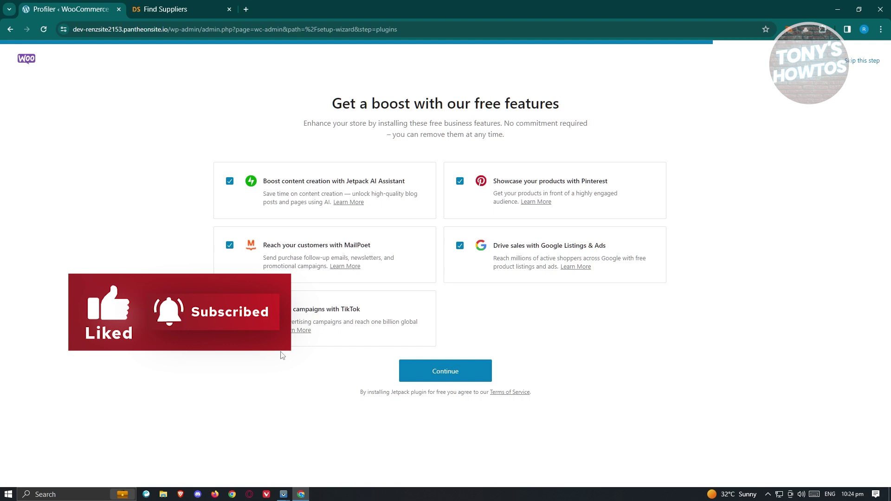
- Deselect the Jetpack, MailPoet, TikTok, Pinterest and Google Listings & Ads features and continue the store setup
left_click(232, 182)
left_click(229, 245)
left_click(229, 309)
left_click(460, 181)
left_click(459, 247)
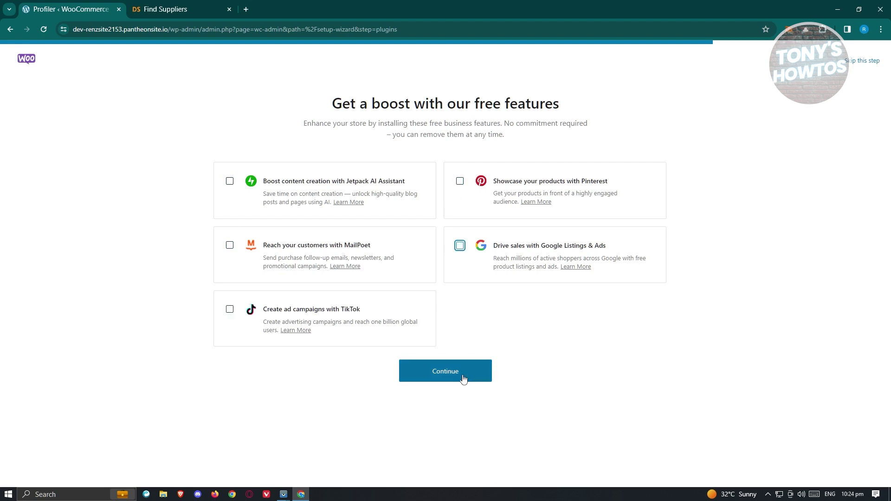
left_click(464, 376)
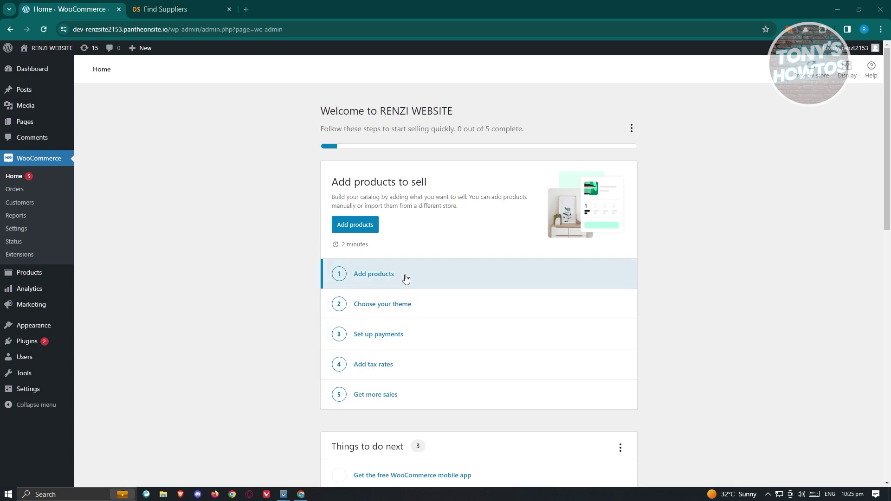
- From the store's theme setup task, install the Blockify Shop block theme and activate it
left_click(378, 306)
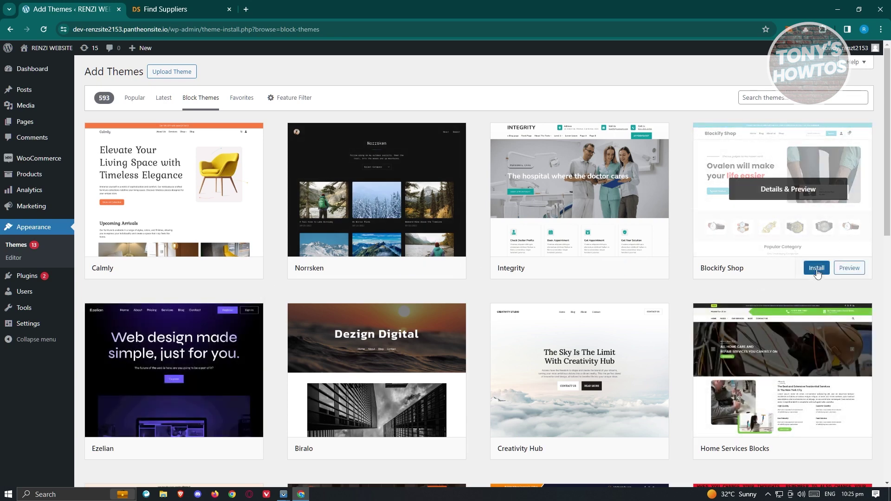
left_click(816, 269)
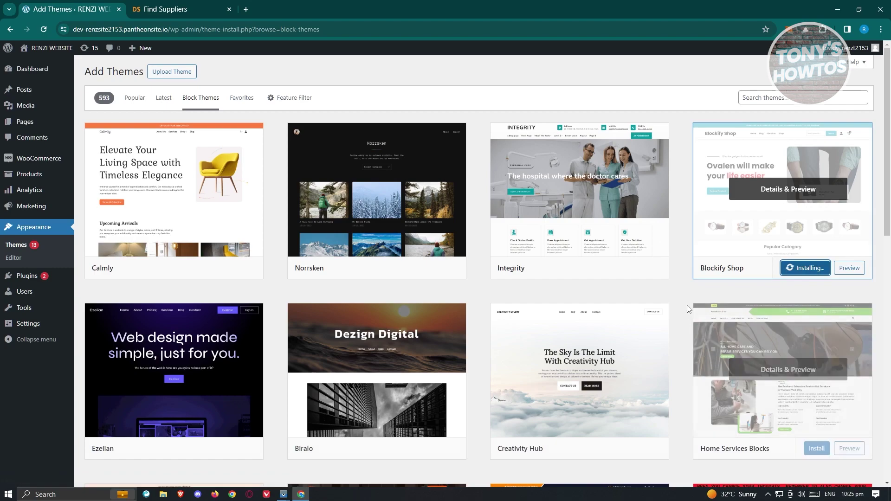
scroll(443, 258, "down", 6)
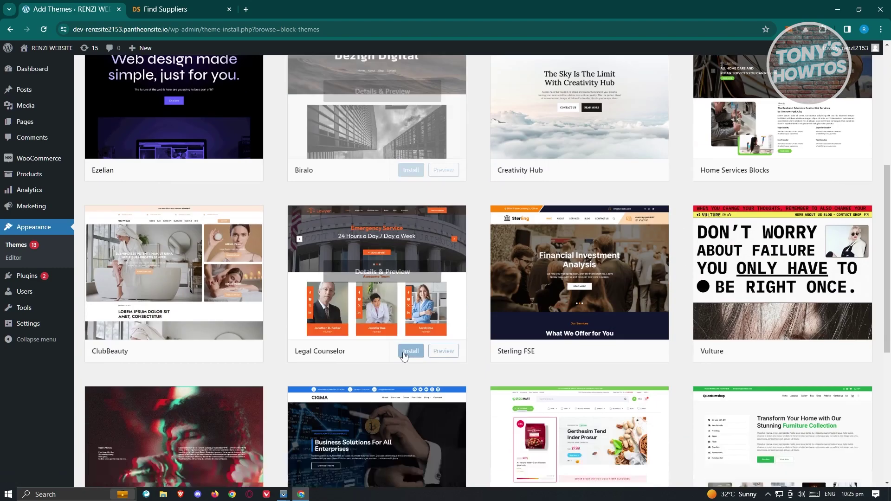
scroll(189, 305, "down", 5)
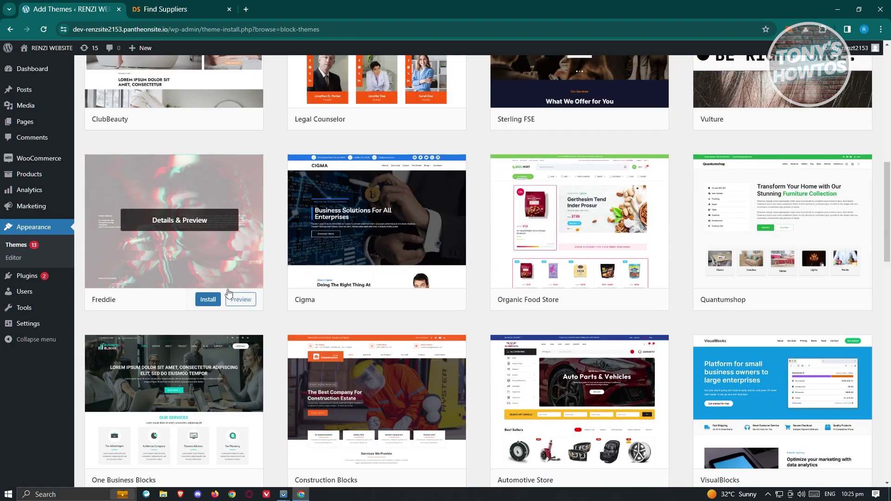
scroll(577, 352, "down", 3)
scroll(745, 254, "up", 14)
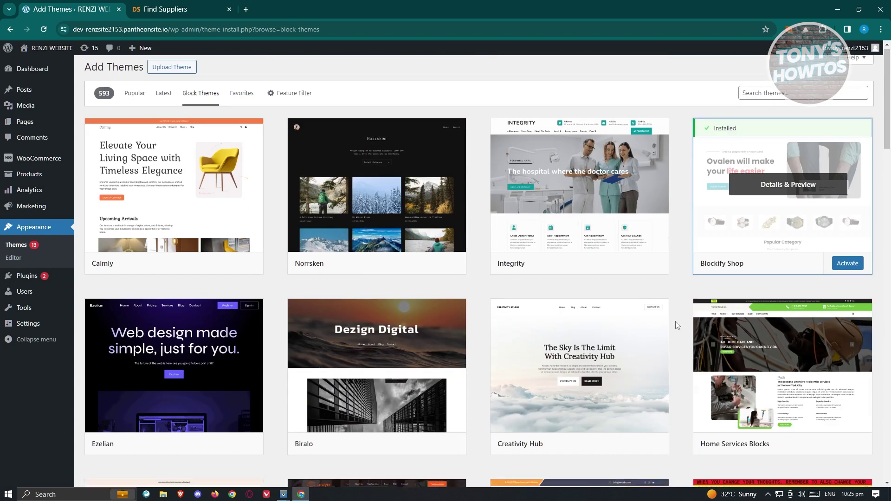
left_click(848, 268)
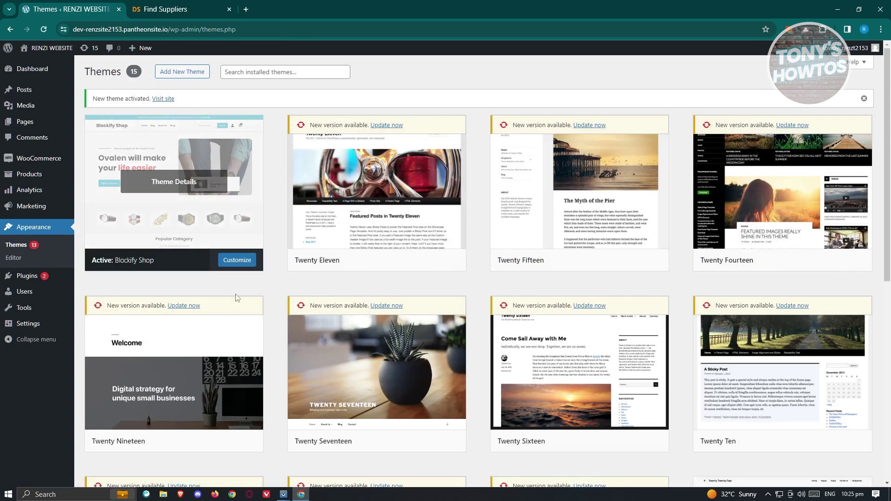
- Open the live store from the WooCommerce home and examine the shop page and its web address
mouse_move(76, 320)
left_click(237, 259)
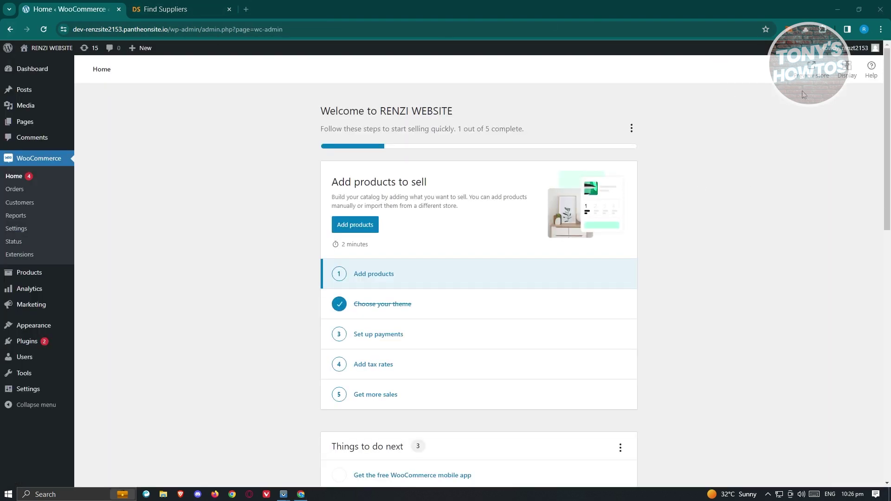
left_click(811, 70)
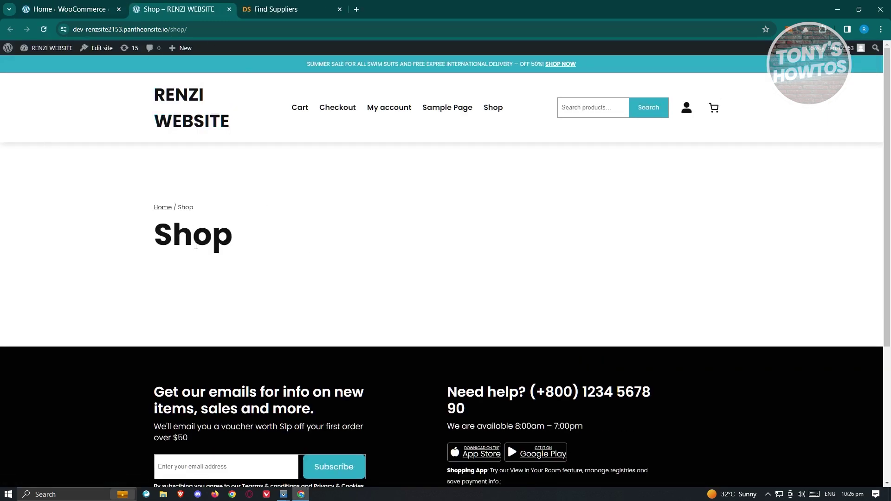
scroll(508, 264, "down", 3)
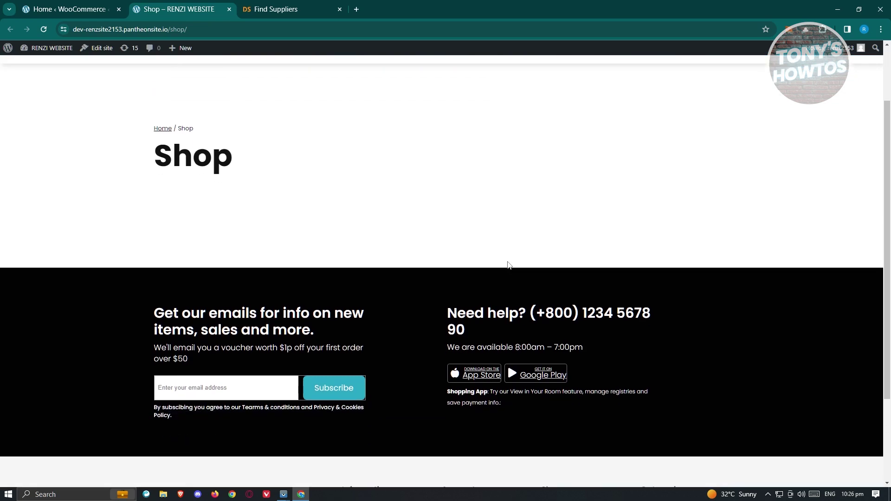
scroll(489, 261, "up", 3)
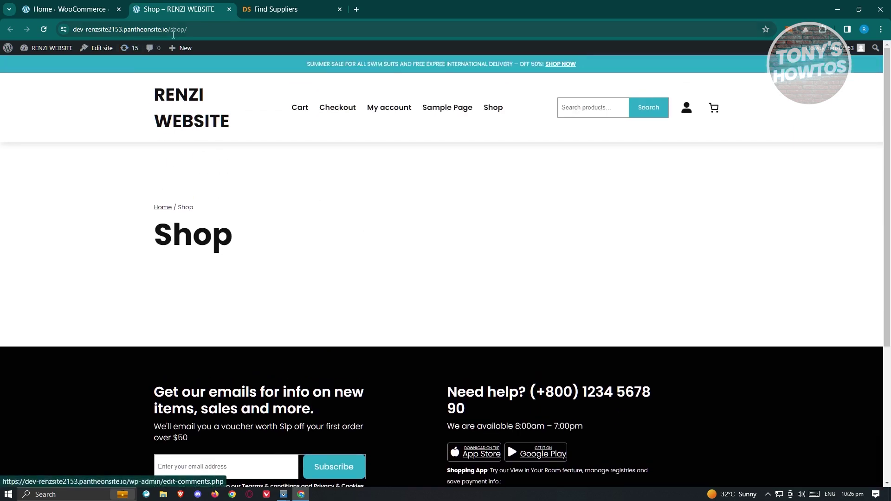
left_click(56, 31)
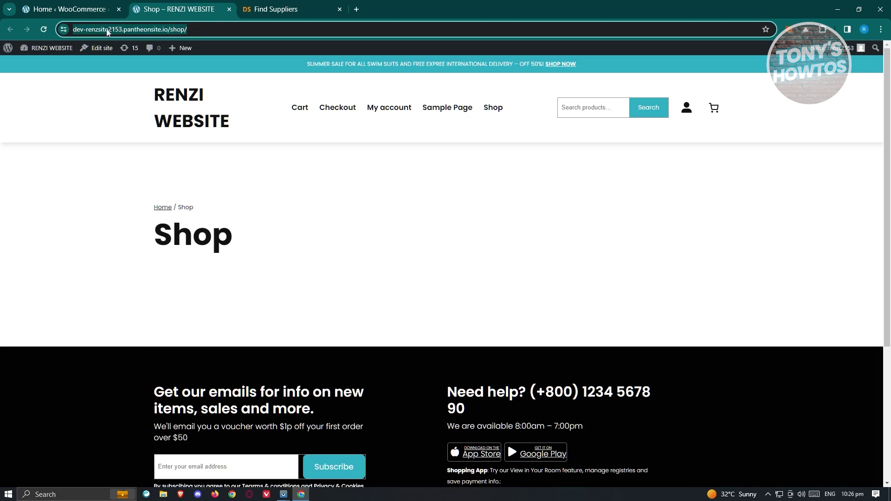
- Switch to DSers and install the WooCommerce app to authorize it for linking a store
left_click(288, 7)
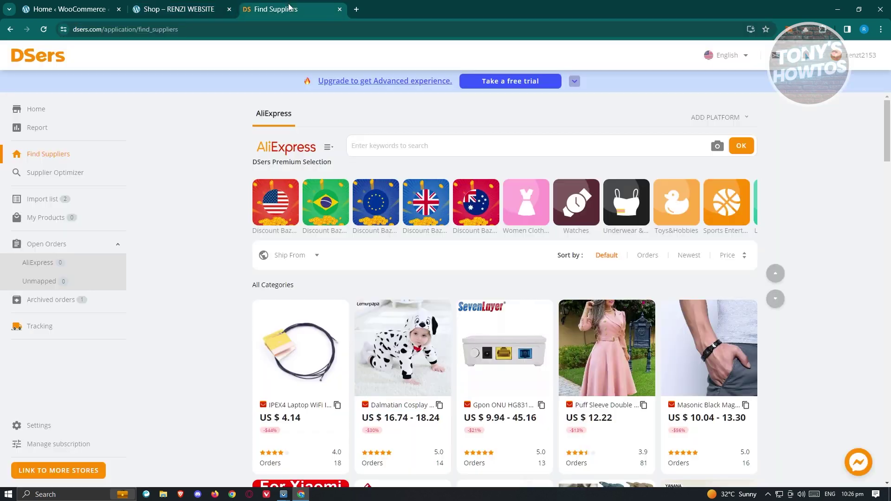
left_click(43, 113)
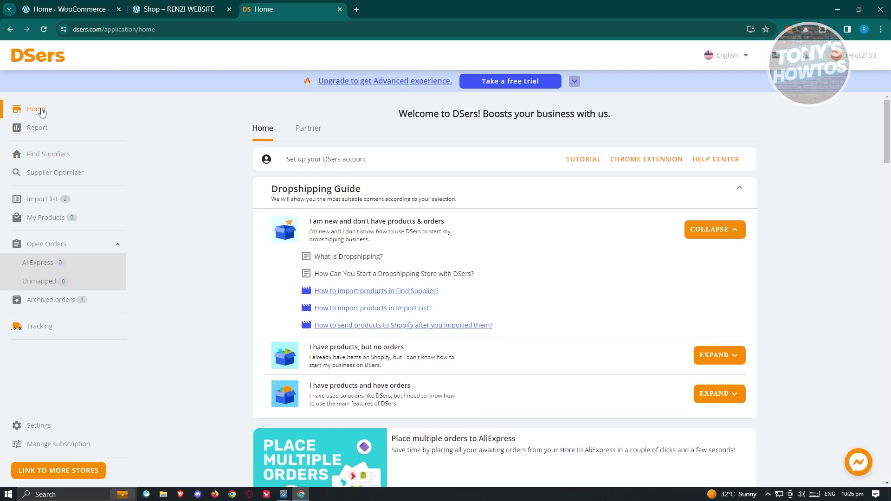
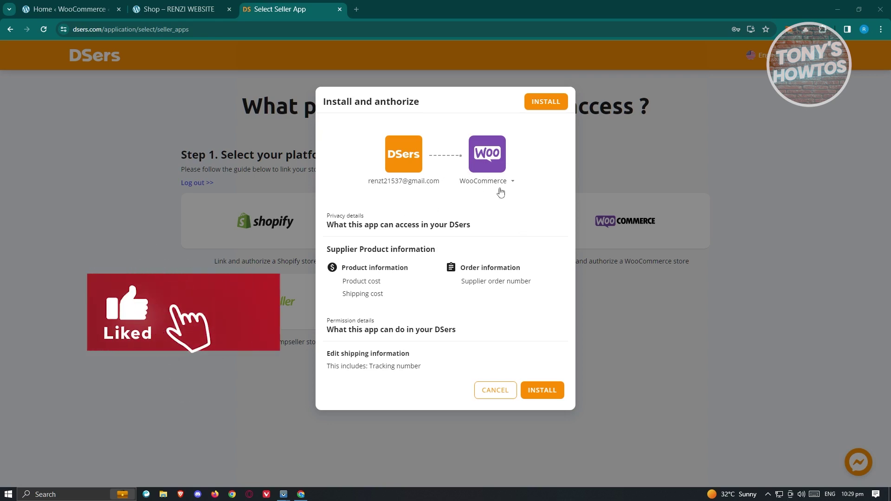
left_click(532, 388)
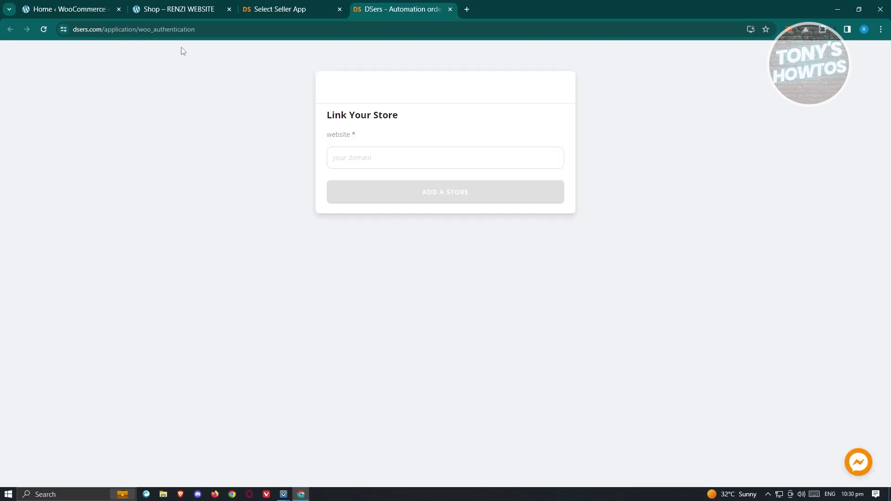
- Copy the shop page's web address into the website field of the Link Your Store form and try to add the store
left_click(411, 155)
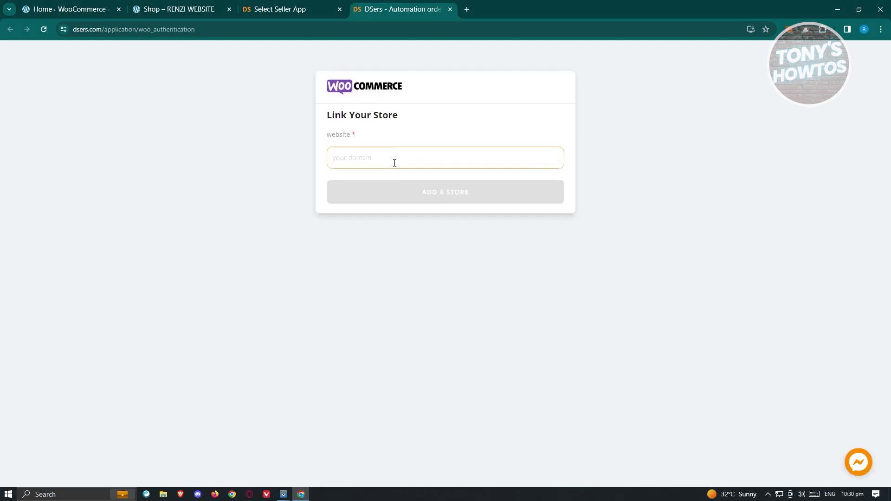
left_click(181, 6)
right_click(165, 30)
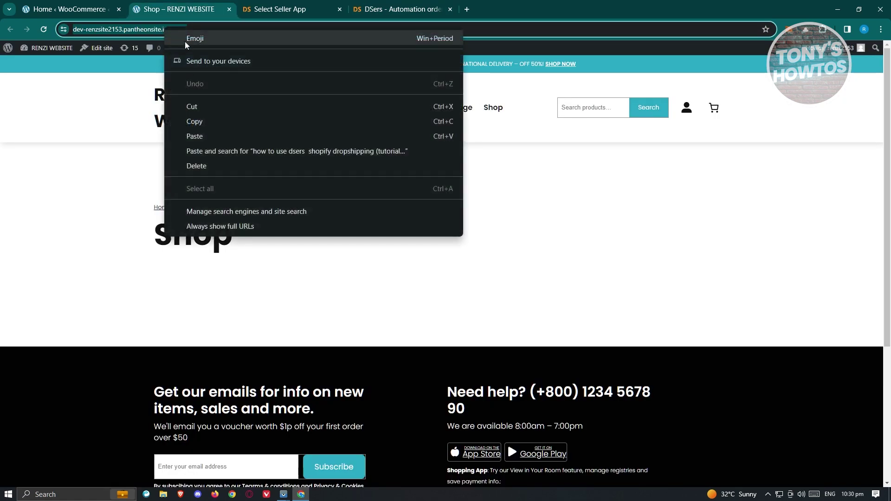
left_click(204, 122)
left_click(442, 6)
left_click(384, 163)
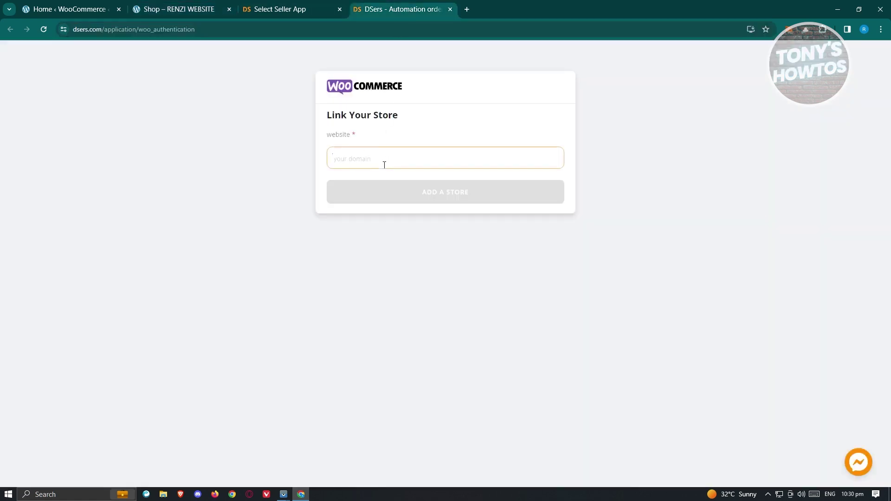
right_click(384, 163)
left_click(421, 281)
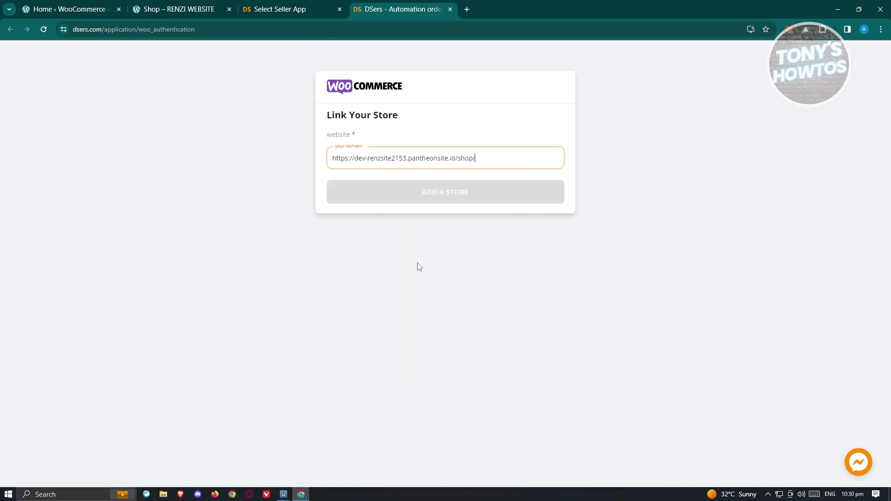
left_click(433, 199)
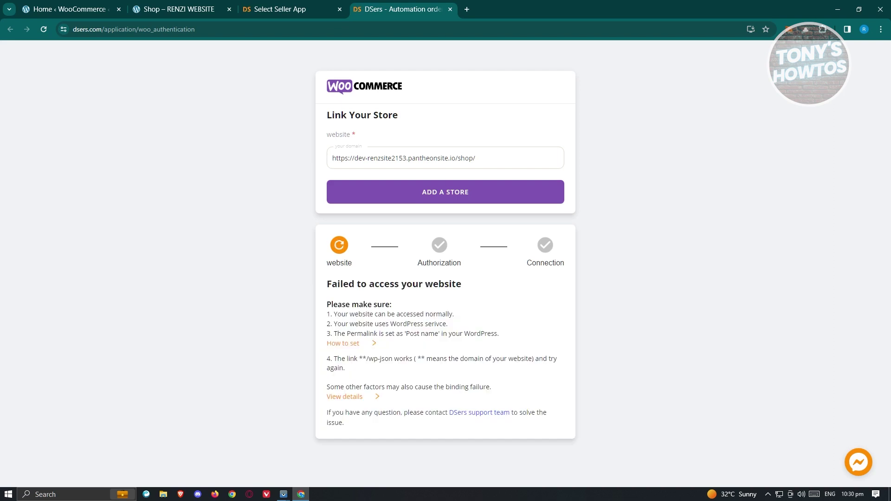
left_click_drag(432, 65, 461, 57)
left_click(515, 392)
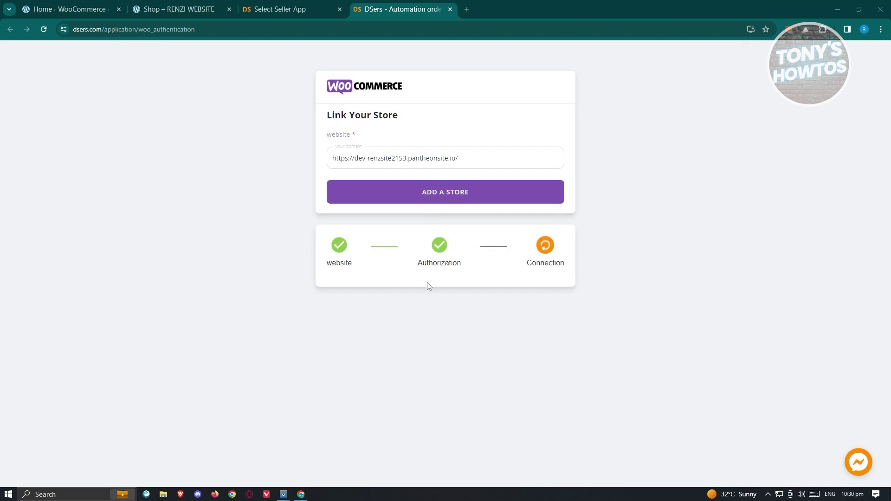
- Confirm the currently logged-in DSers account for binding and authorizing to WooCommerce
left_click(461, 159)
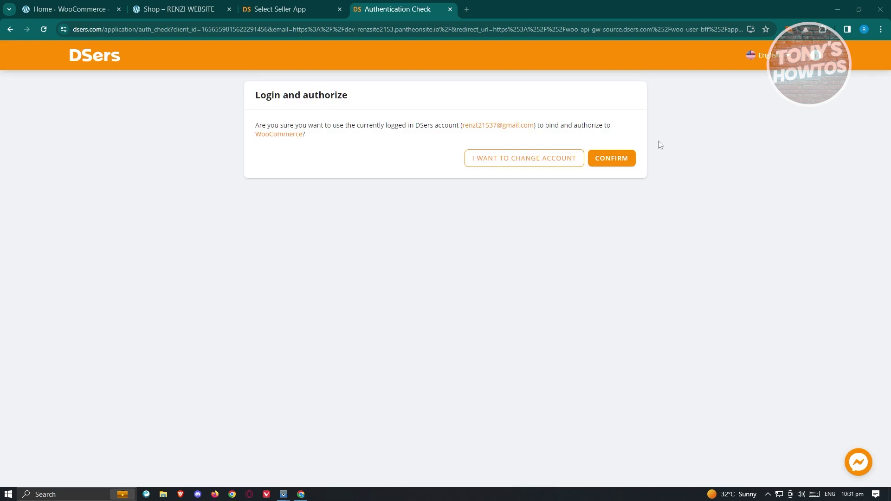
right_click(611, 160)
left_click(609, 162)
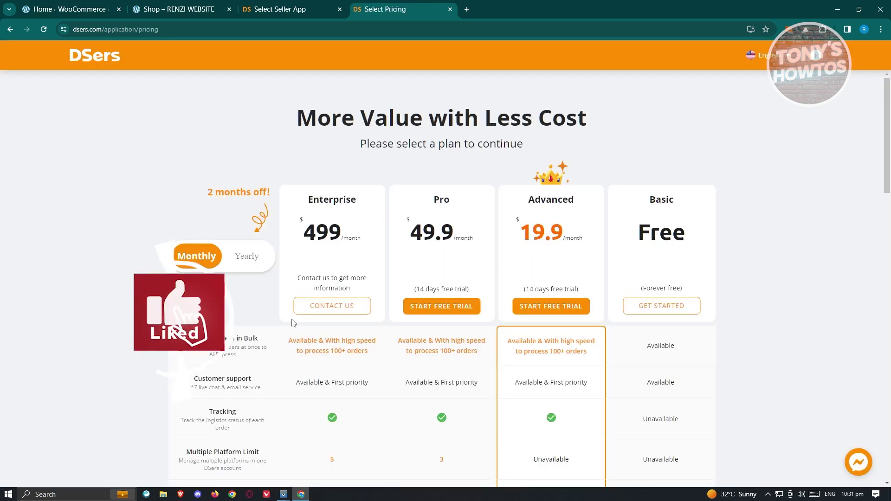
- Review the DSers pricing plans and get started with the free Basic plan
scroll(389, 320, "down", 5)
scroll(382, 320, "up", 5)
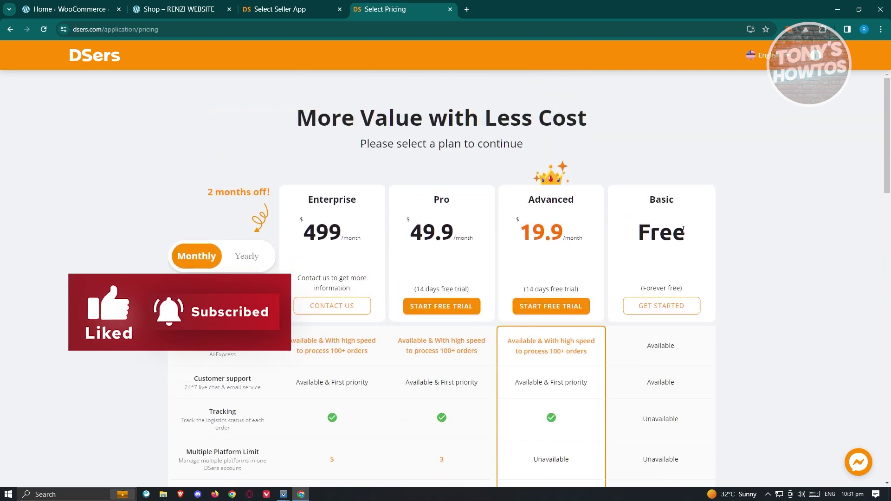
left_click(673, 307)
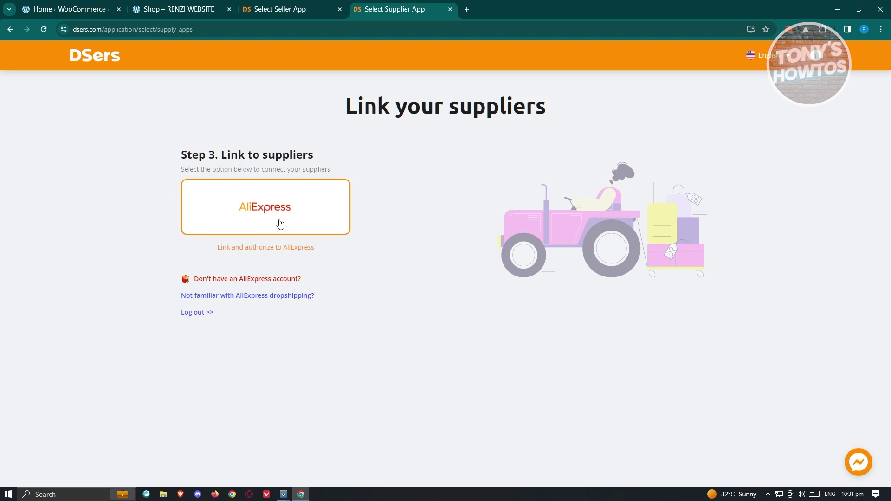
- Choose AliExpress as the supplier to link, log in with an existing account, and dismiss the offer to save the password
left_click(265, 210)
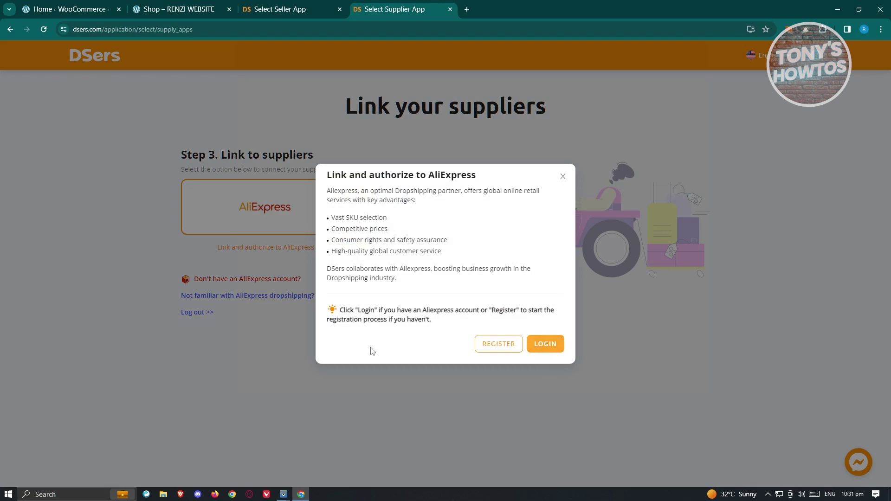
left_click(532, 344)
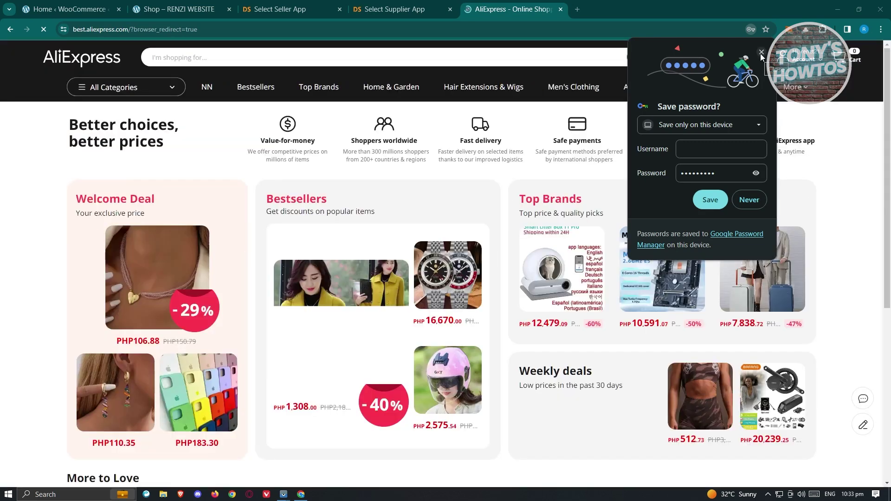
left_click(761, 53)
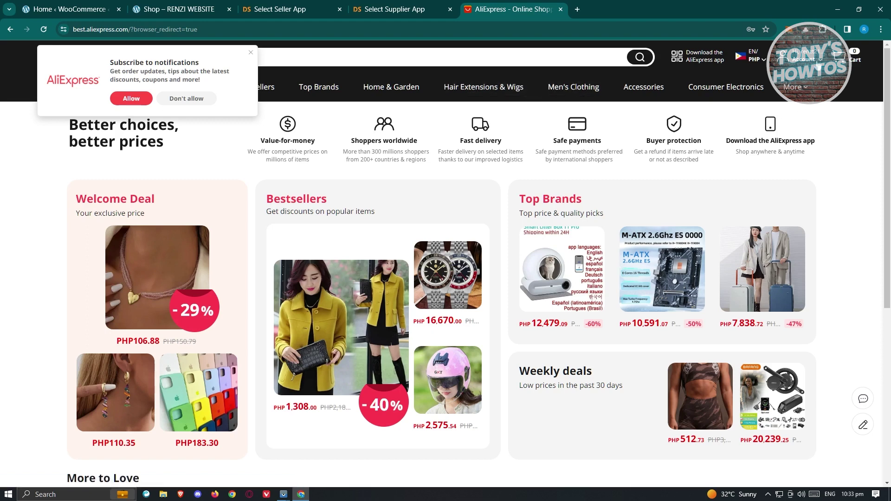
- Return to DSers, update the account information, close the duplicate supplier page and bring up the AliExpress authorization
left_click(290, 8)
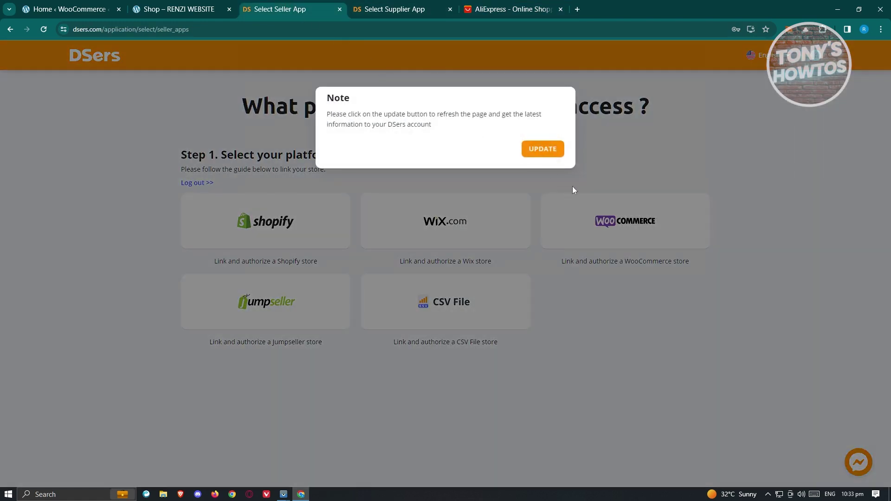
left_click(548, 153)
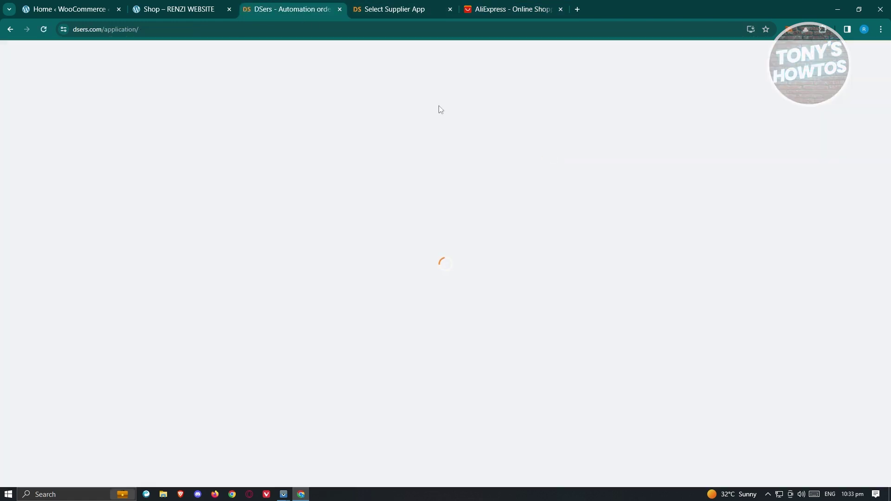
left_click(450, 10)
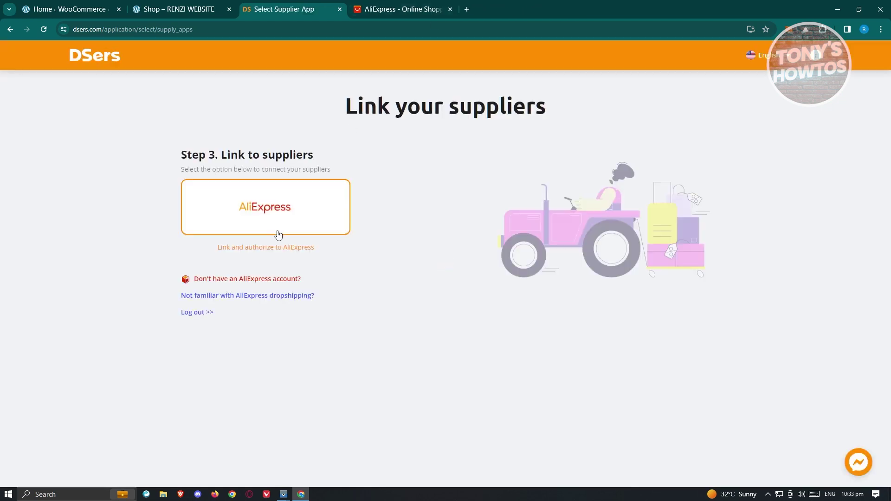
left_click(95, 56)
left_click(276, 26)
key("BackSpace")
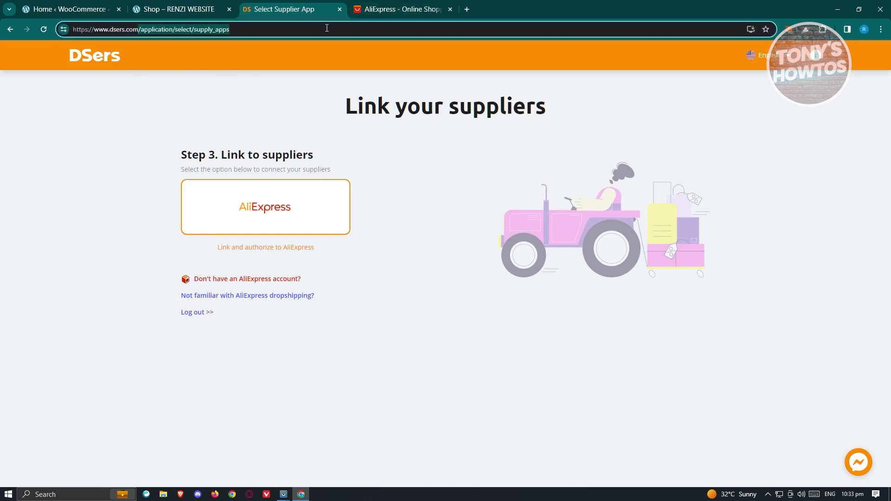
key("Return")
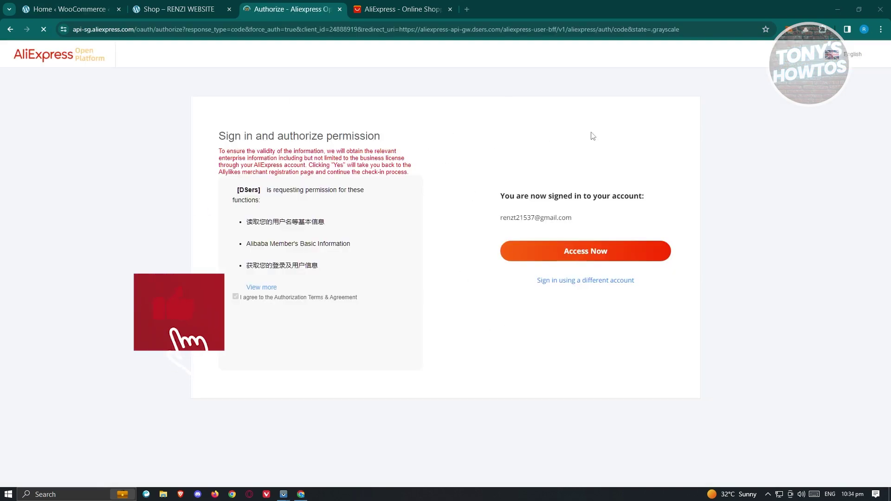
- Grant DSers access to the signed-in AliExpress account and dismiss the promotional offers on the DSers home page
left_click(403, 9)
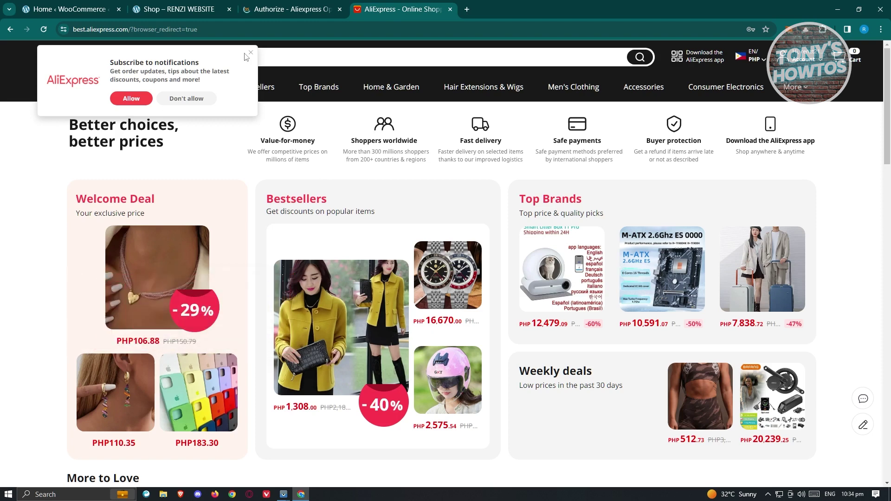
left_click(292, 9)
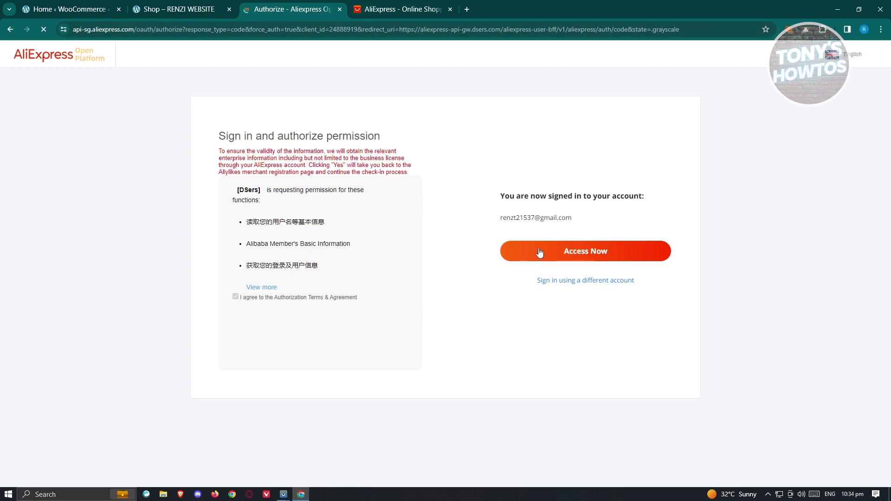
left_click(557, 258)
triple_click(525, 217)
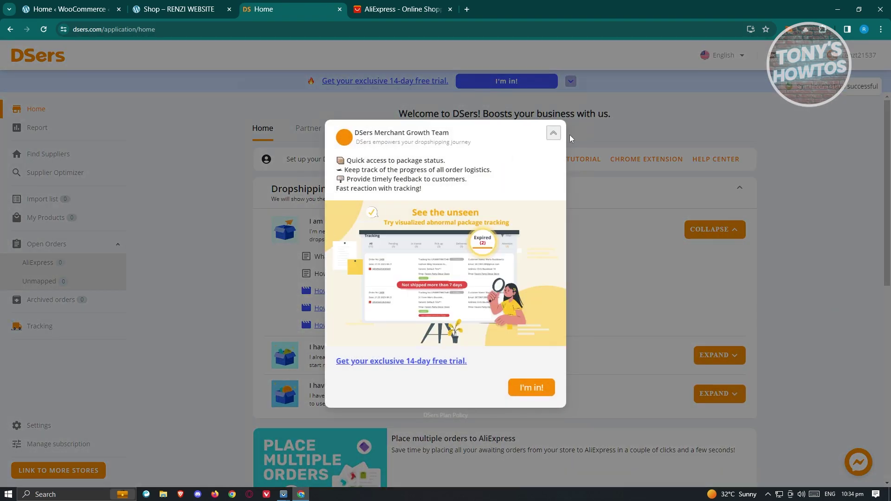
left_click(553, 134)
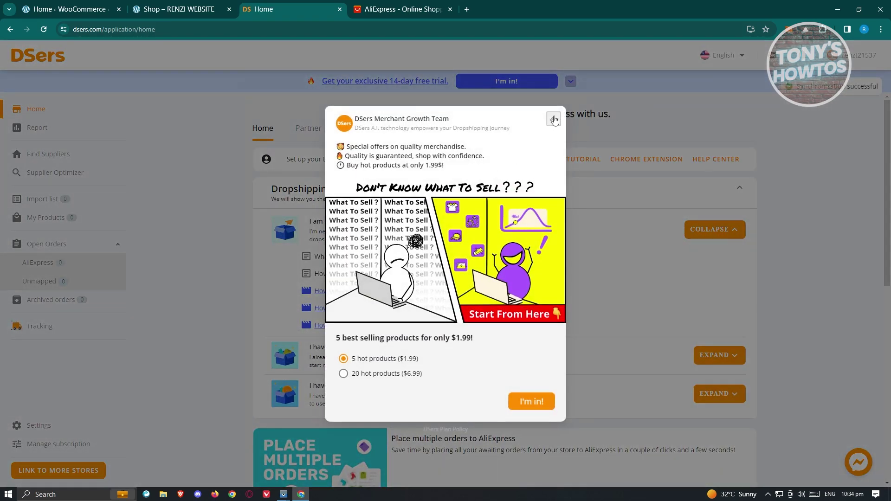
left_click(553, 120)
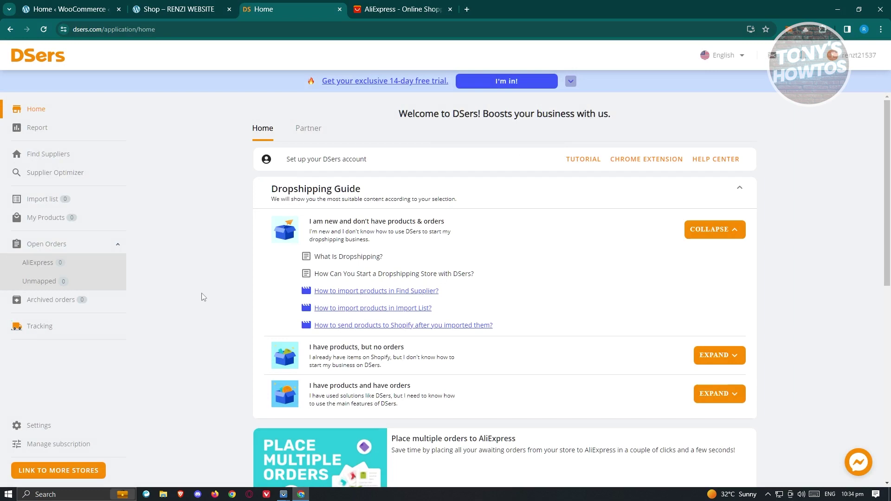
- Open the DSers import list, switch to AliExpress and browse its home page for a product to import
left_click(49, 198)
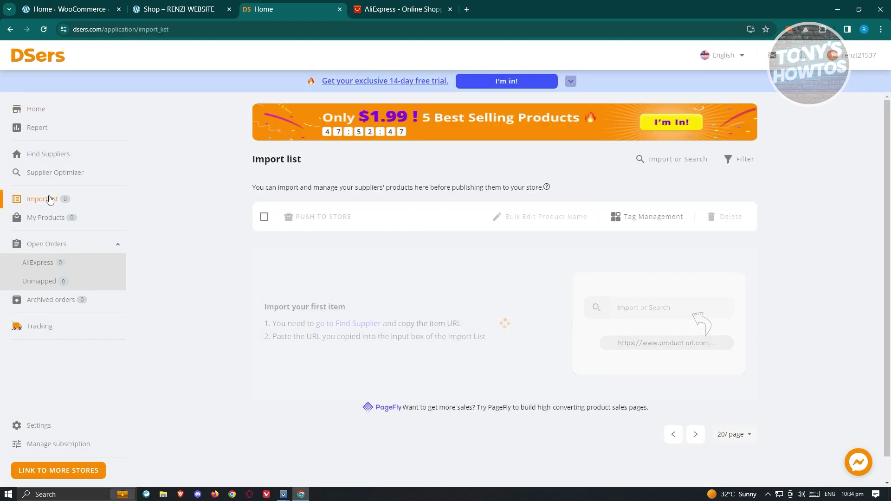
left_click(412, 6)
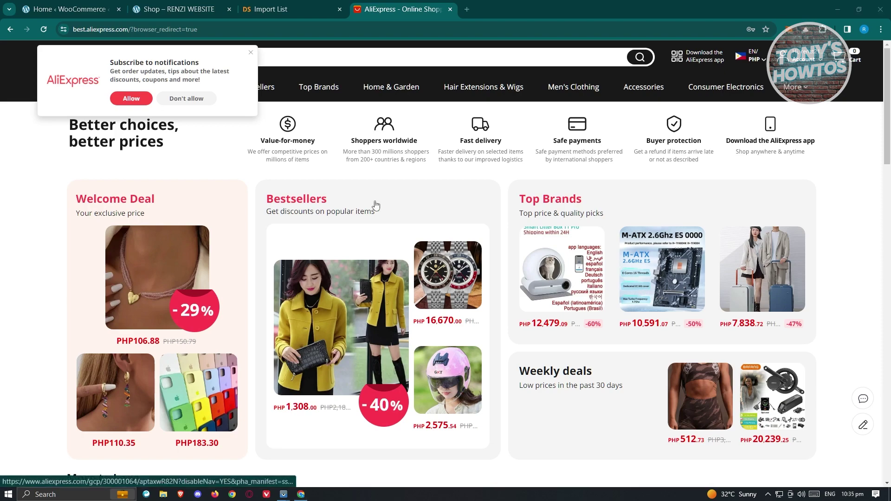
scroll(484, 238, "down", 4)
scroll(484, 238, "down", 2)
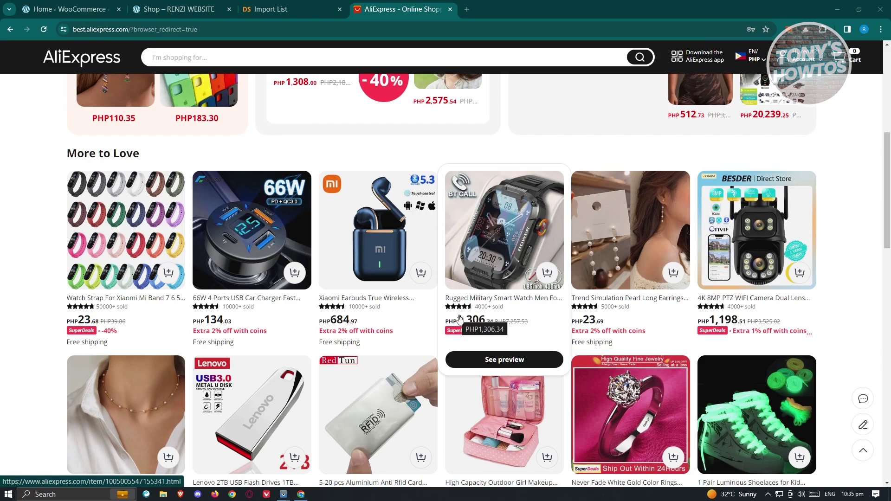
scroll(478, 322, "down", 5)
scroll(478, 323, "down", 4)
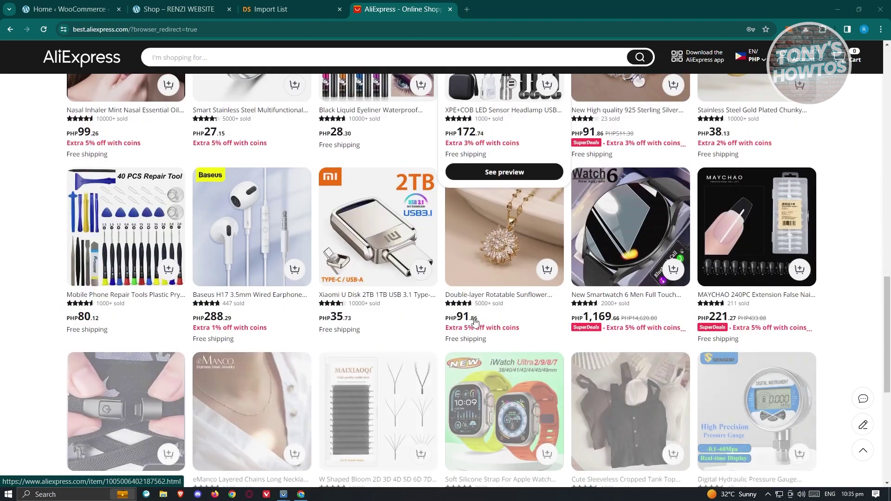
scroll(474, 322, "down", 8)
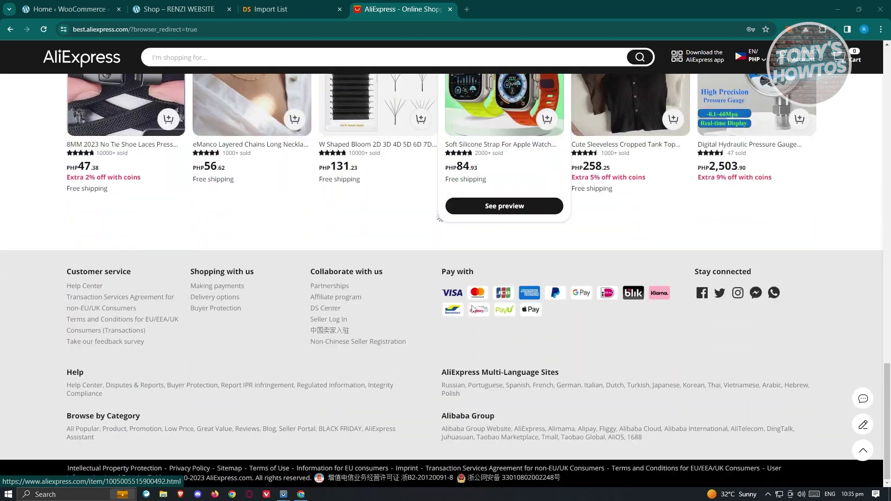
scroll(475, 322, "up", 7)
scroll(474, 309, "up", 12)
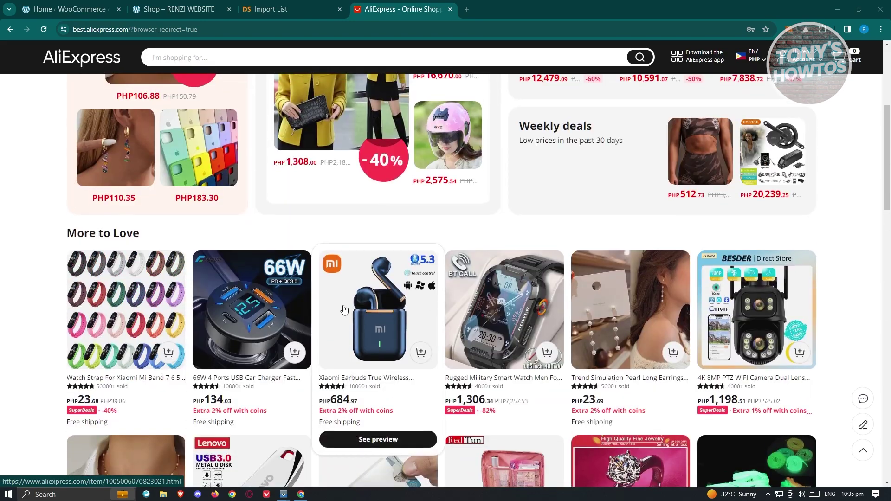
- Open the Xiaomi Earbuds True Wireless product from More to Love and copy its web address
scroll(353, 293, "down", 2)
left_click(371, 286)
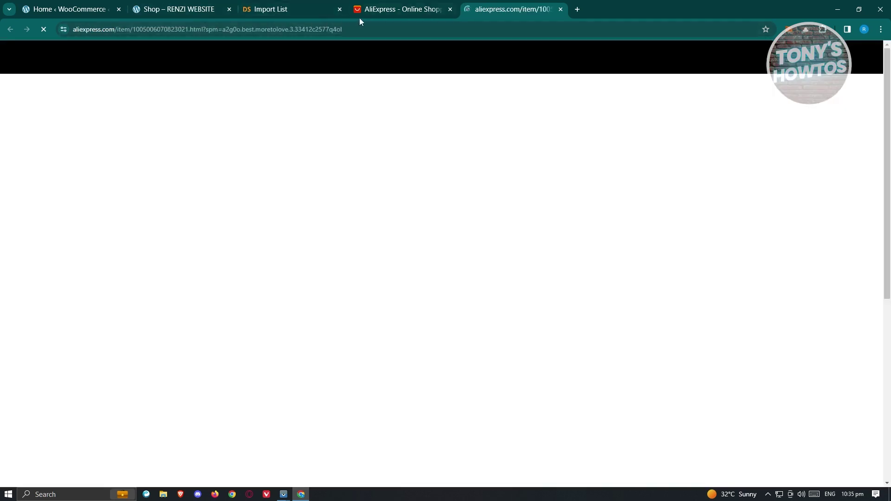
left_click(197, 29)
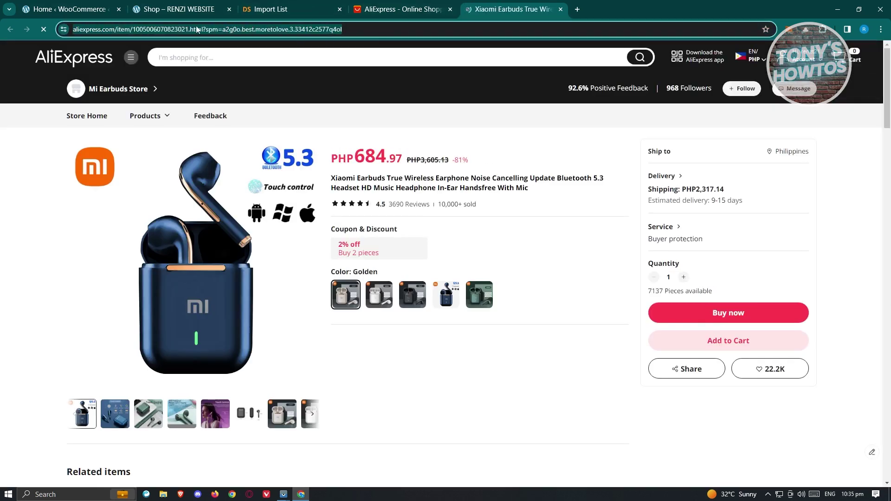
right_click(312, 30)
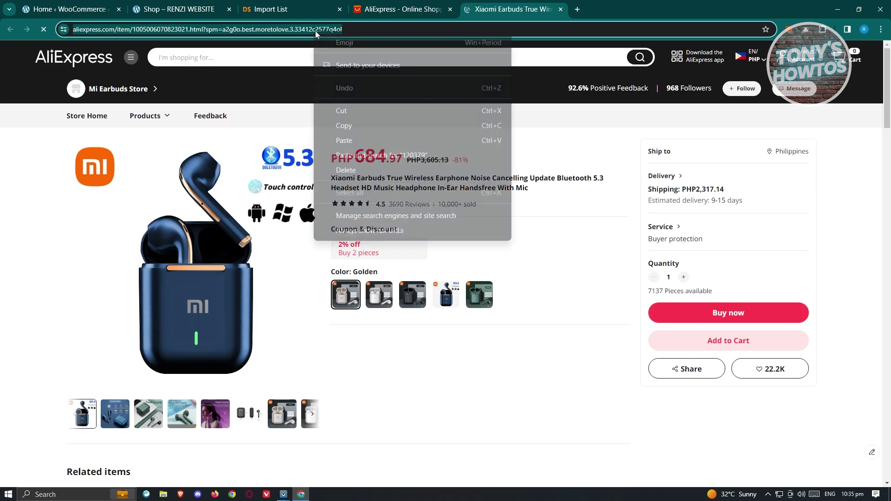
left_click(347, 123)
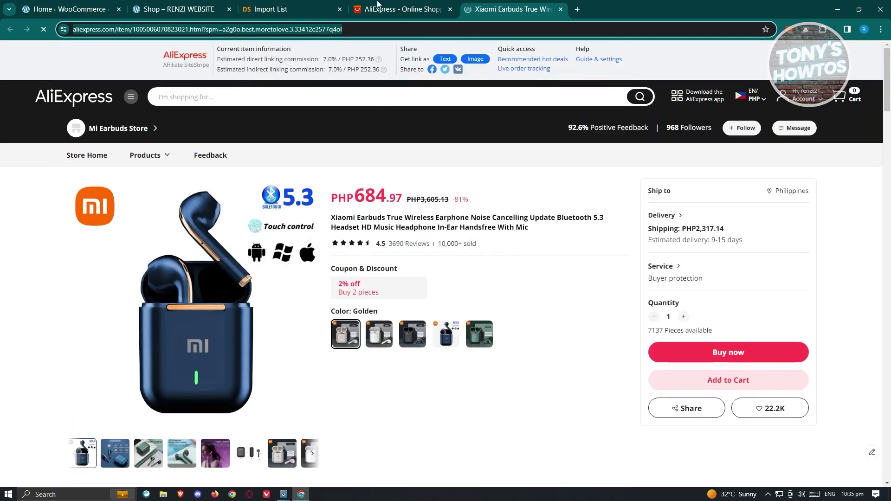
- Import the earbuds into the DSers import list using the copied AliExpress product address
left_click(337, 5)
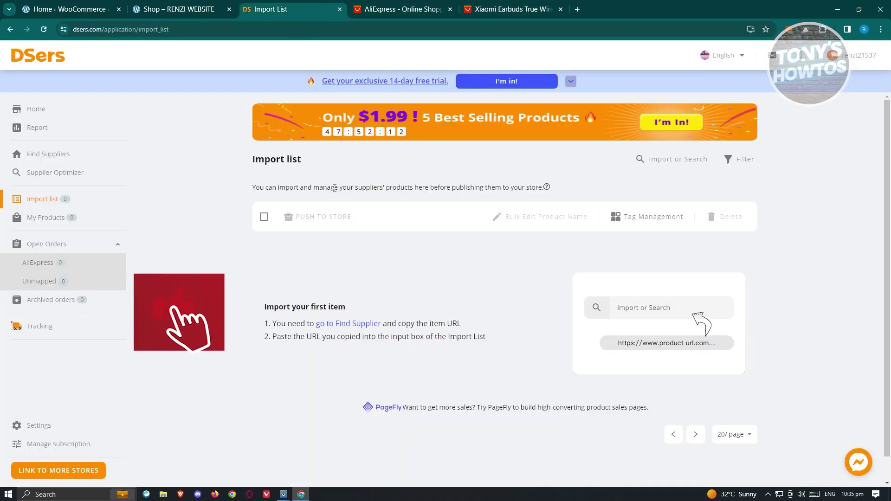
left_click(650, 160)
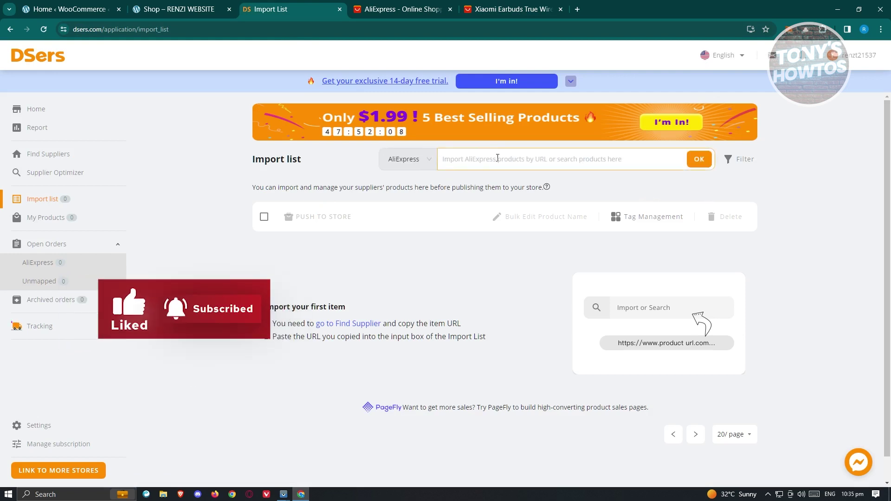
right_click(467, 161)
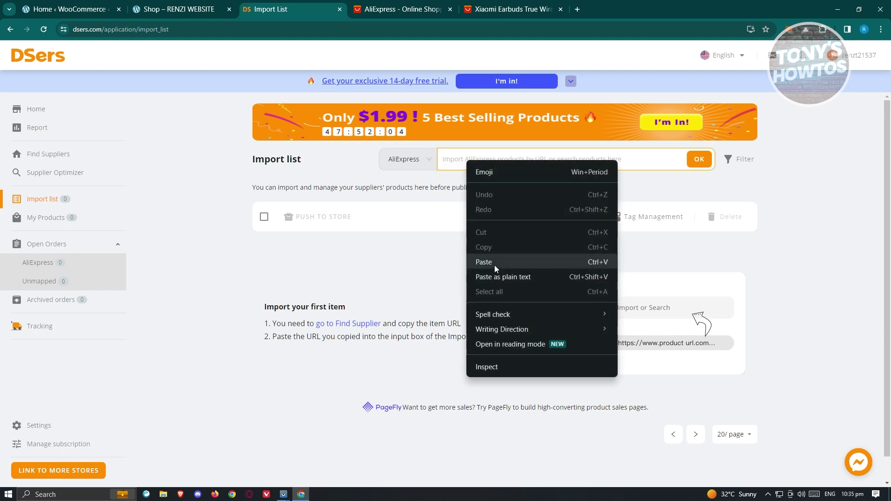
left_click(495, 265)
left_click(705, 161)
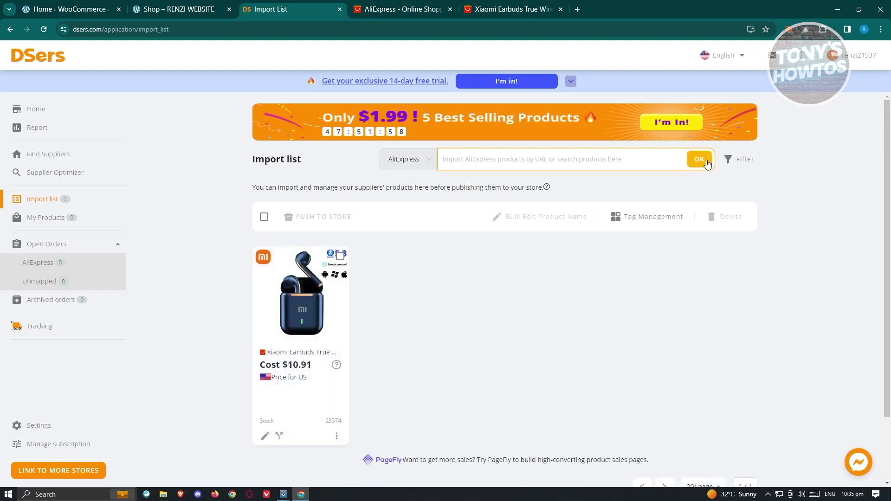
- Review the imported earbuds' title, variants, description, images and shipping info in the product details, and save the product
mouse_move(284, 333)
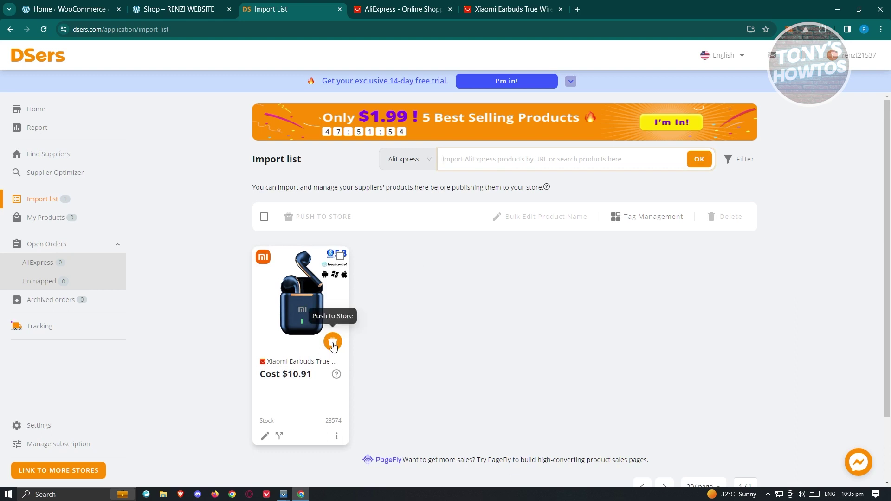
left_click(265, 437)
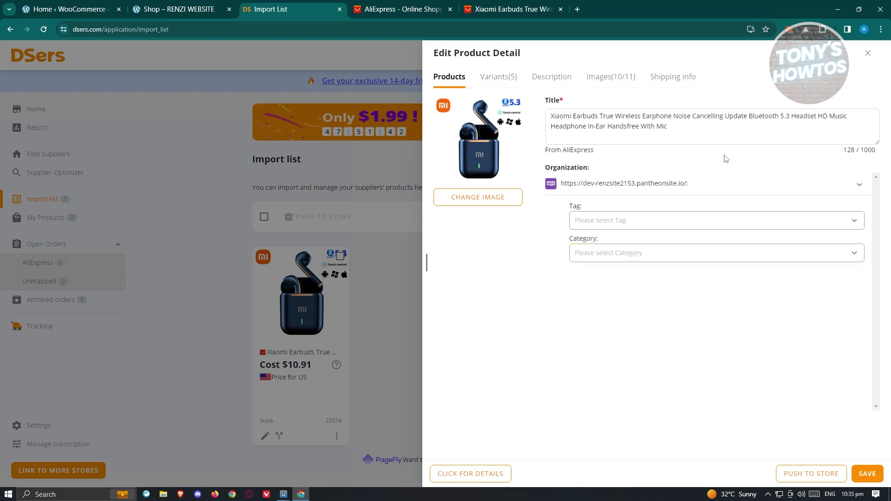
left_click(501, 78)
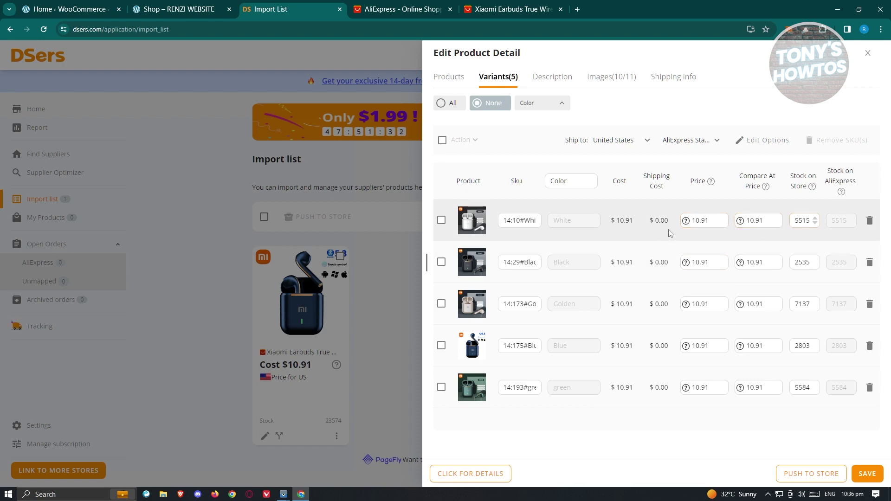
left_click(558, 77)
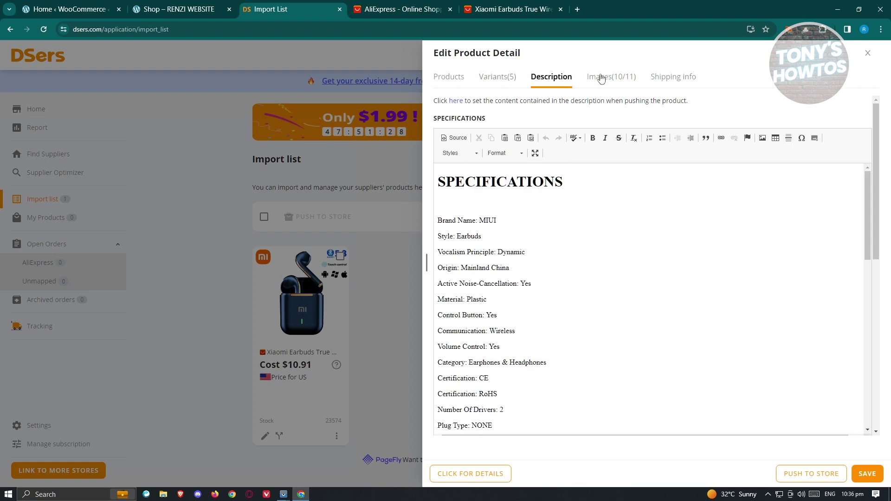
scroll(597, 259, "down", 15)
scroll(616, 242, "up", 5)
left_click(624, 88)
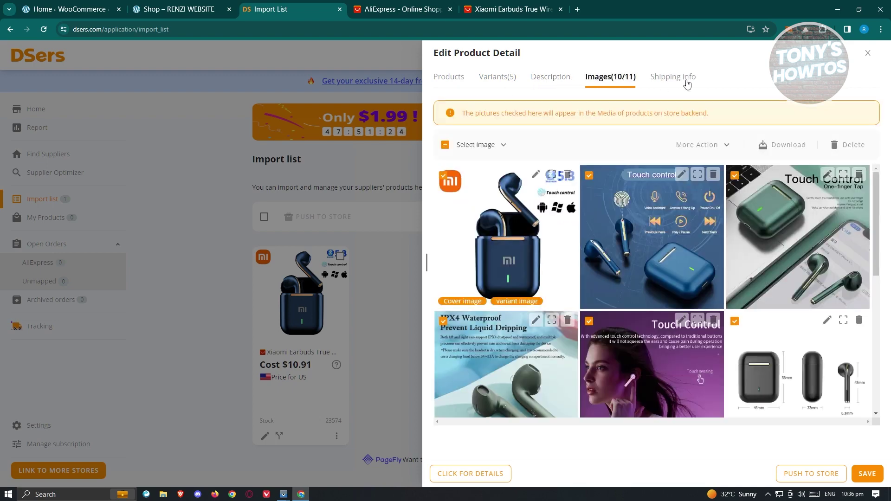
left_click(686, 80)
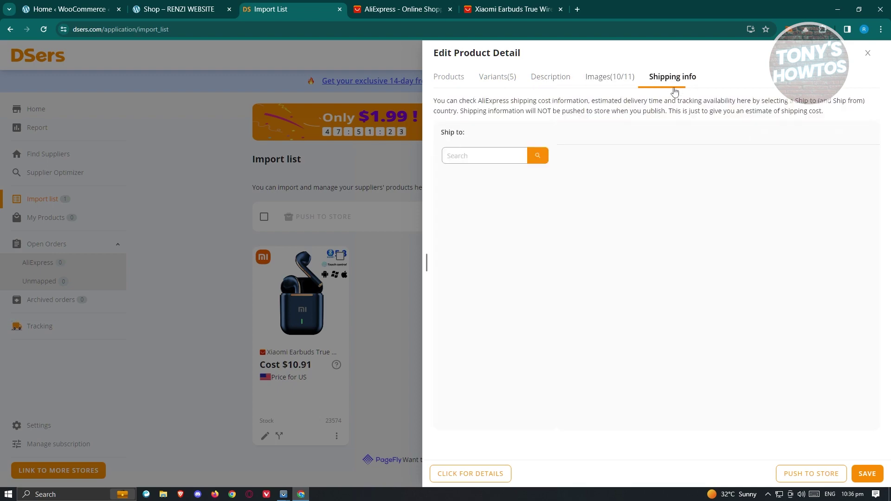
left_click(447, 82)
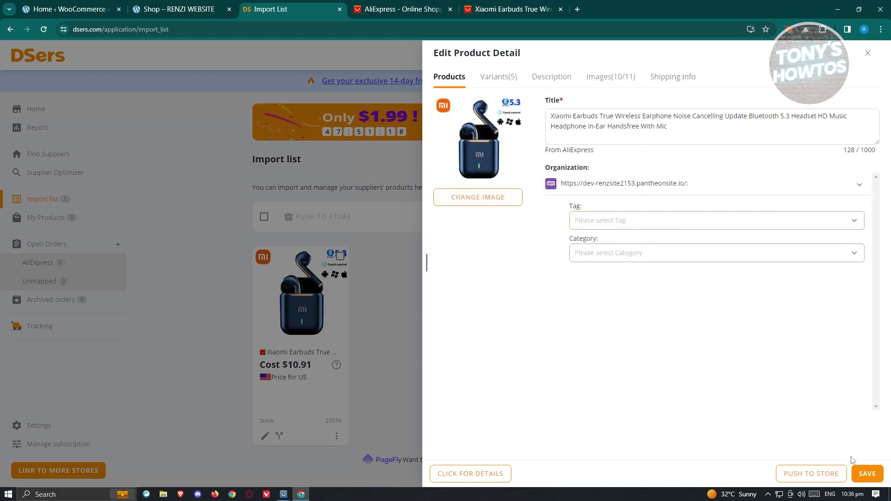
left_click(867, 473)
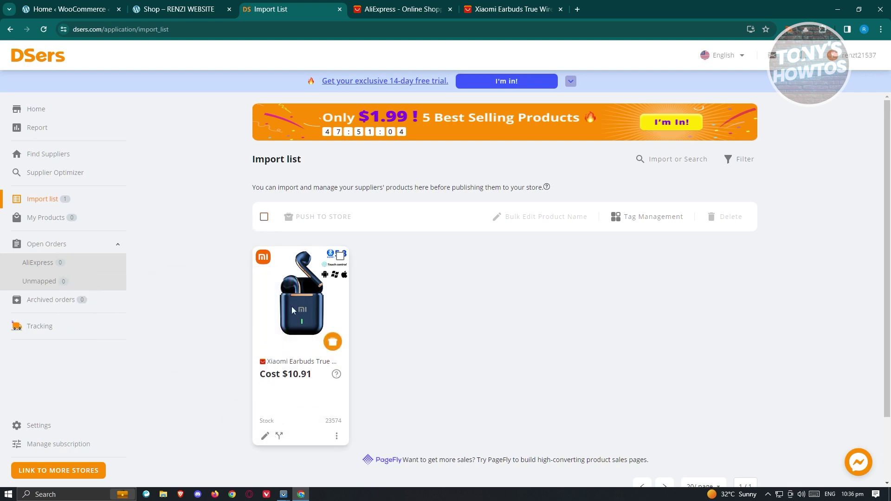
- Push the earbuds from the import list to the linked WooCommerce store with the option to also publish to the Online Store enabled
left_click(340, 256)
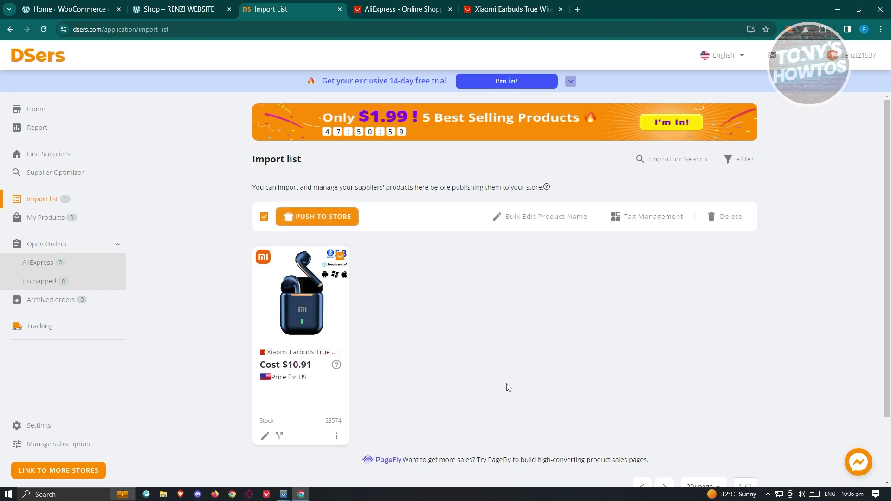
left_click(338, 222)
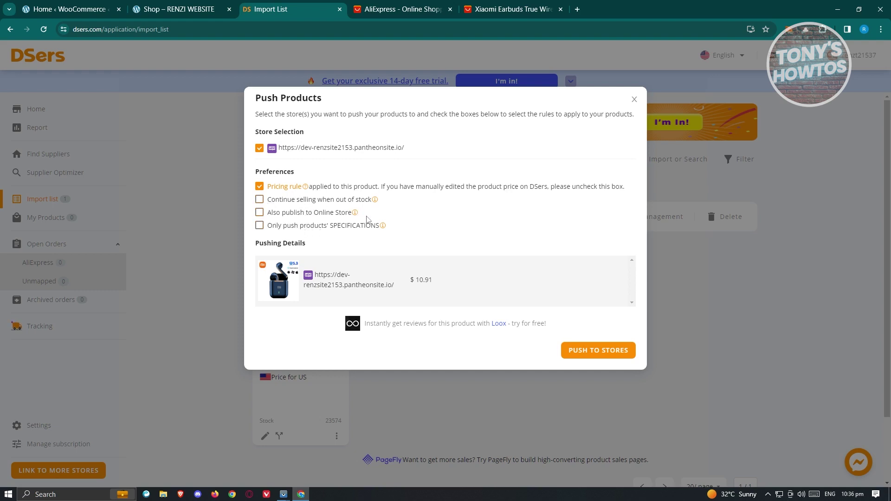
left_click(260, 214)
mouse_move(385, 229)
left_click(620, 350)
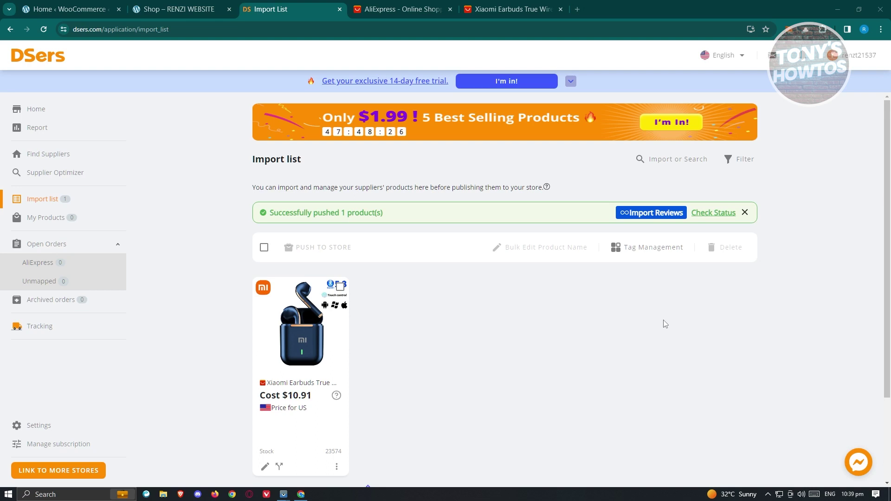
- Check the earbuds on the website's Shop page, and open them from the WordPress product list to review their description and gallery
left_click(219, 9)
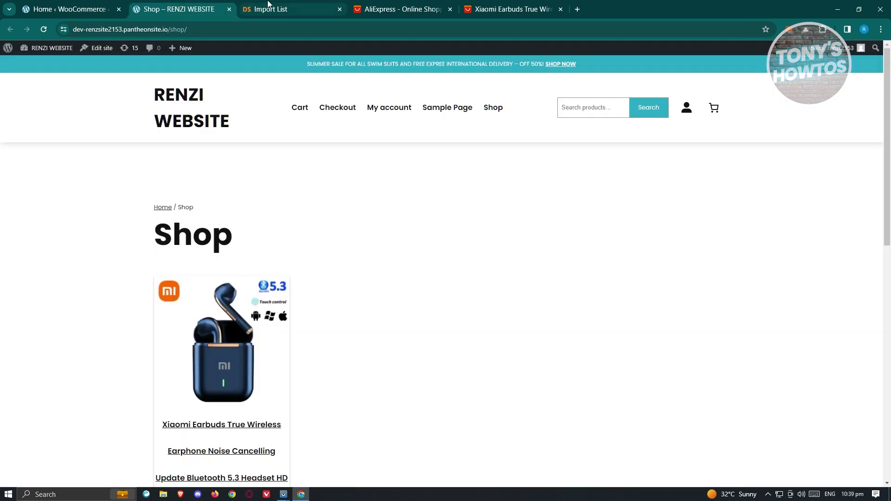
scroll(382, 221, "down", 3)
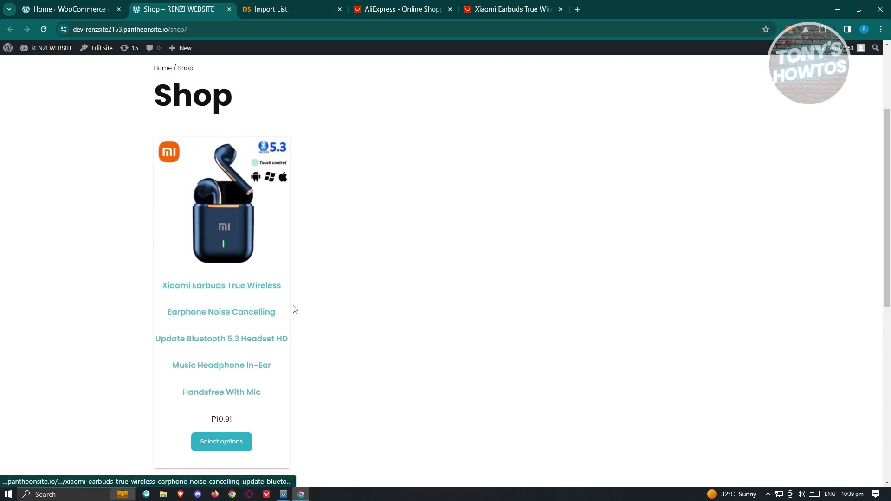
left_click(58, 3)
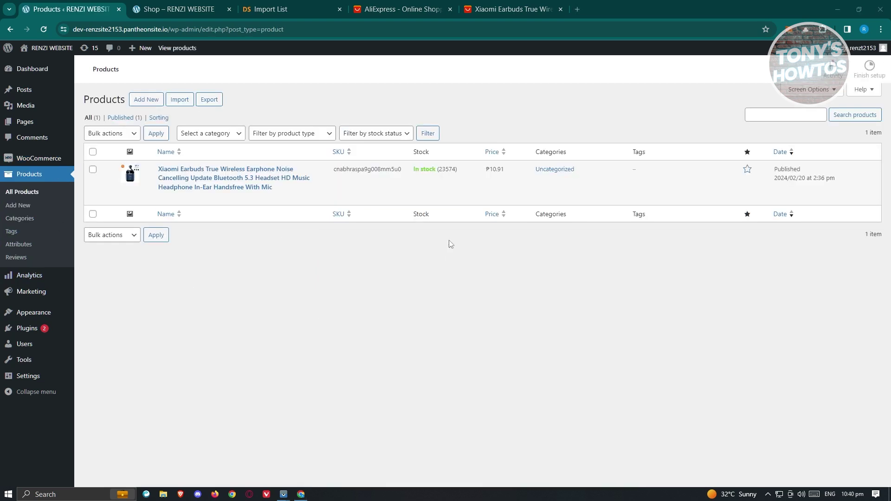
mouse_move(213, 201)
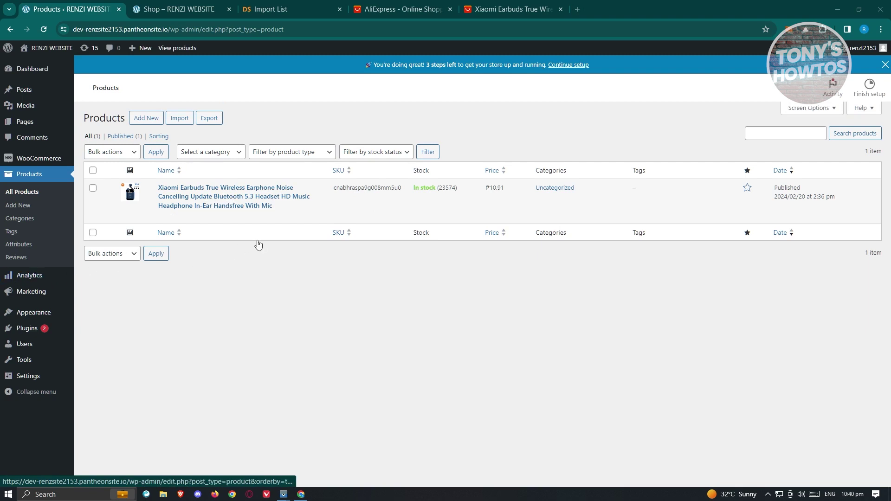
left_click(213, 199)
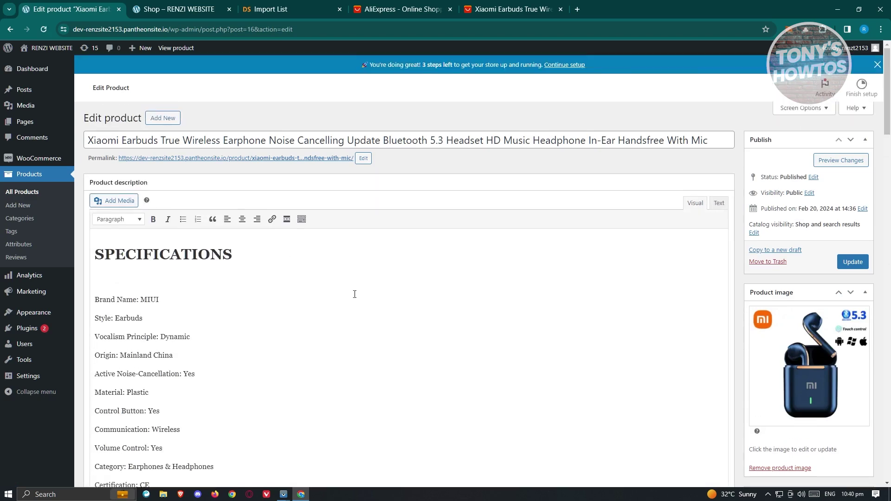
scroll(453, 325, "down", 8)
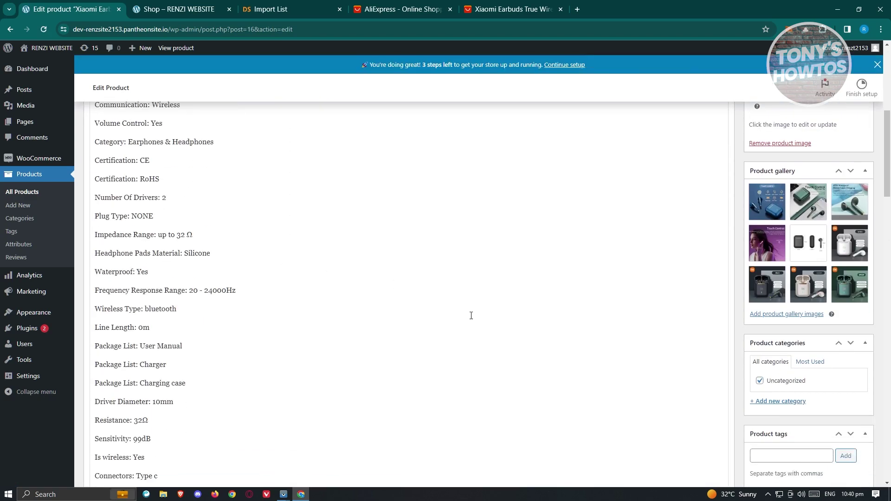
scroll(472, 314, "up", 8)
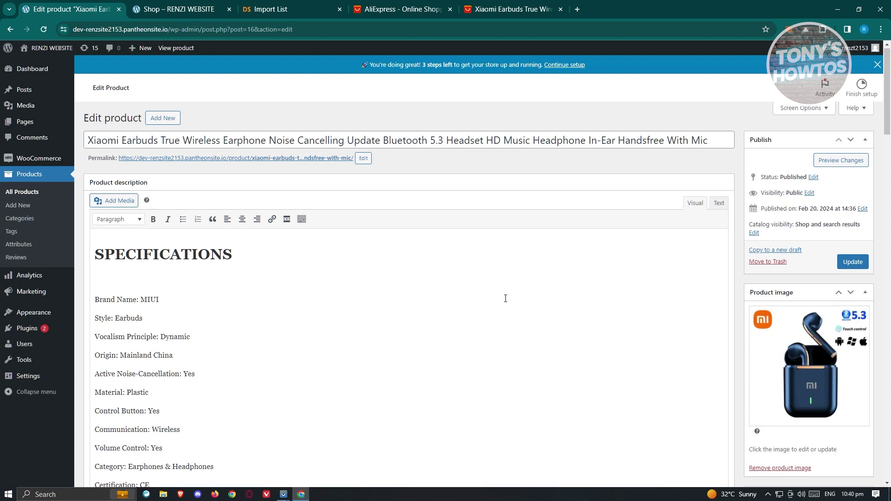